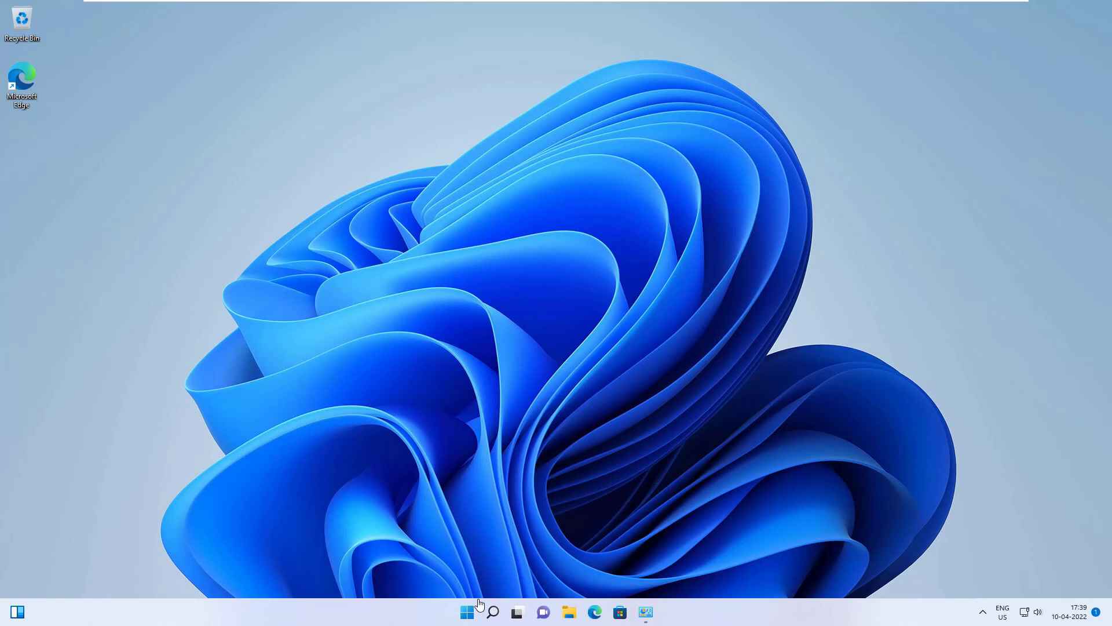
- Search for 'control' from the Start menu and open Control Panel
{"action": "left_click", "coordinate": [468, 614]}
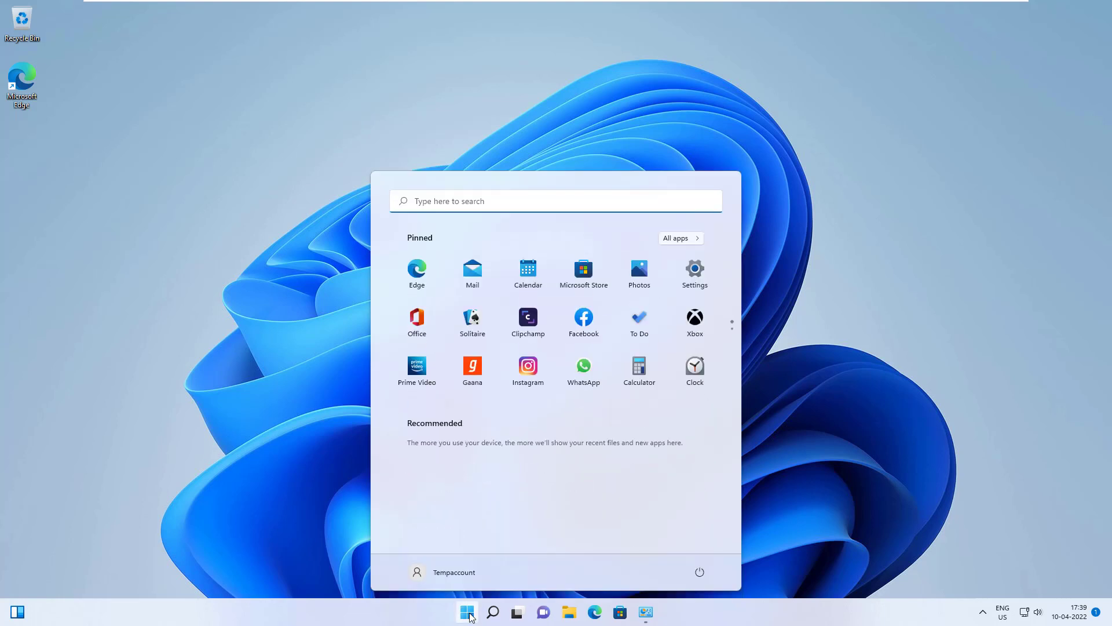
{"action": "left_click", "coordinate": [595, 201]}
{"action": "type", "text": "co"}
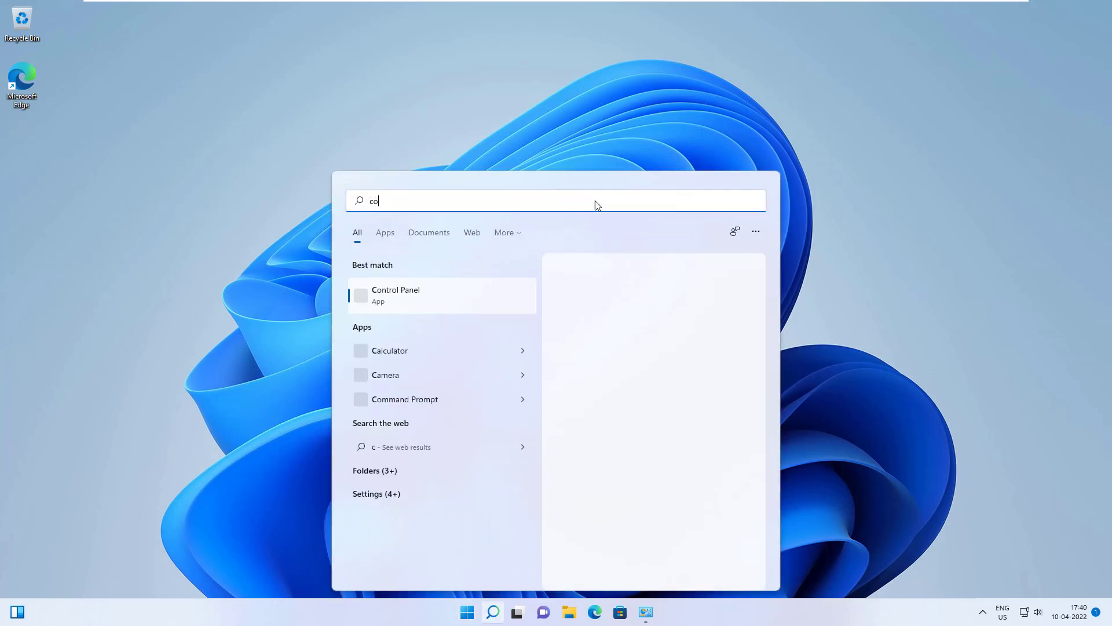
{"action": "type", "text": "ntrol"}
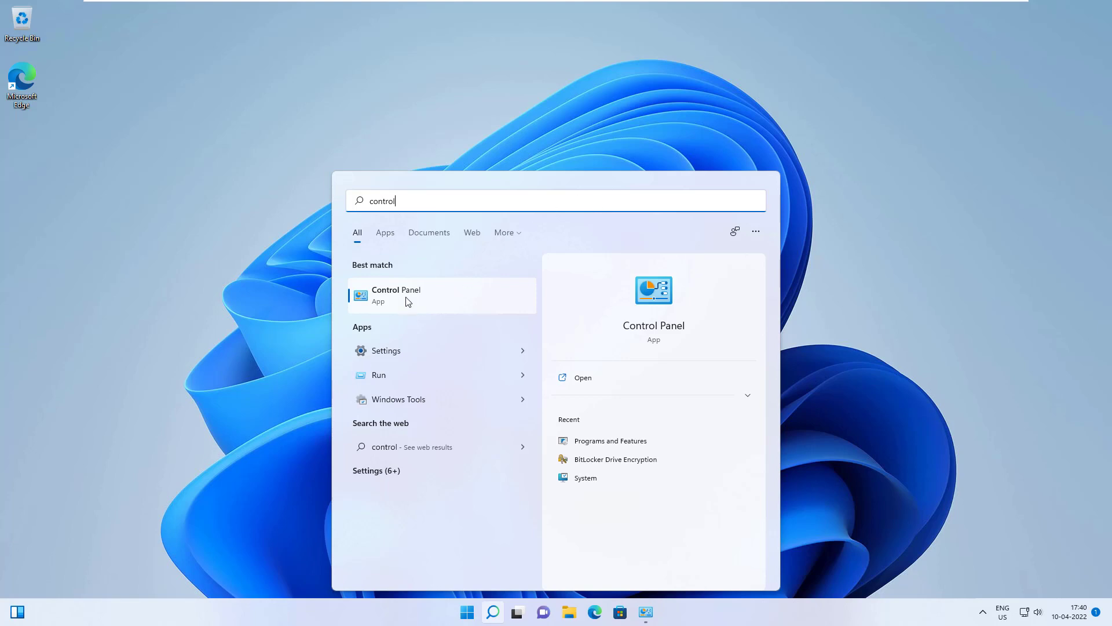
{"action": "left_click", "coordinate": [399, 297]}
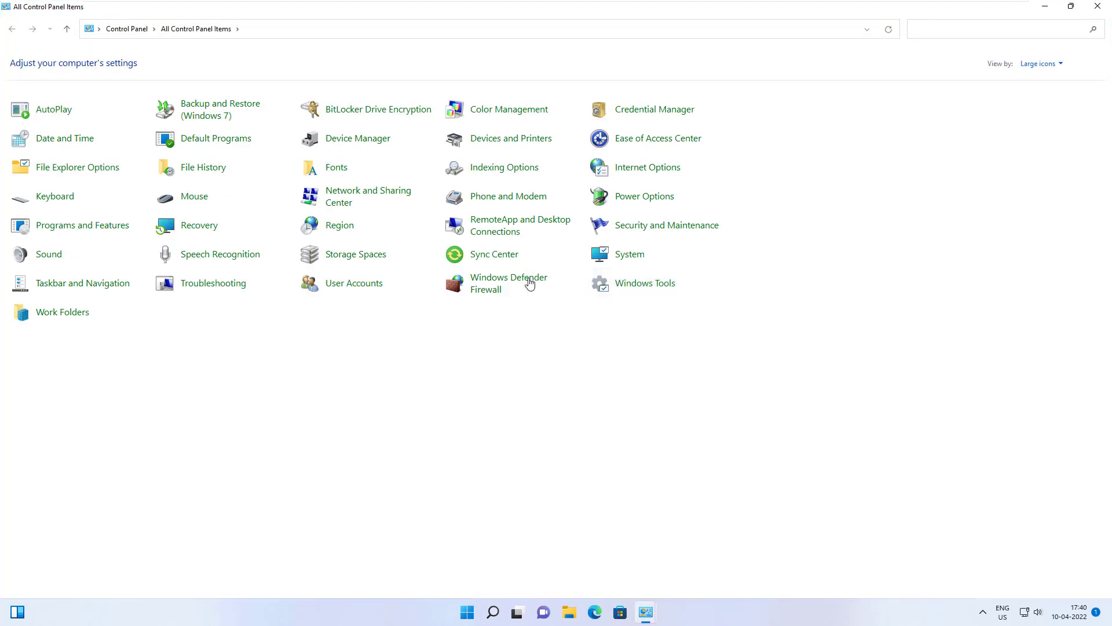
- Switch Control Panel's View by to Large icons and open Programs and Features
{"action": "left_click", "coordinate": [1042, 63]}
{"action": "left_click", "coordinate": [1050, 78]}
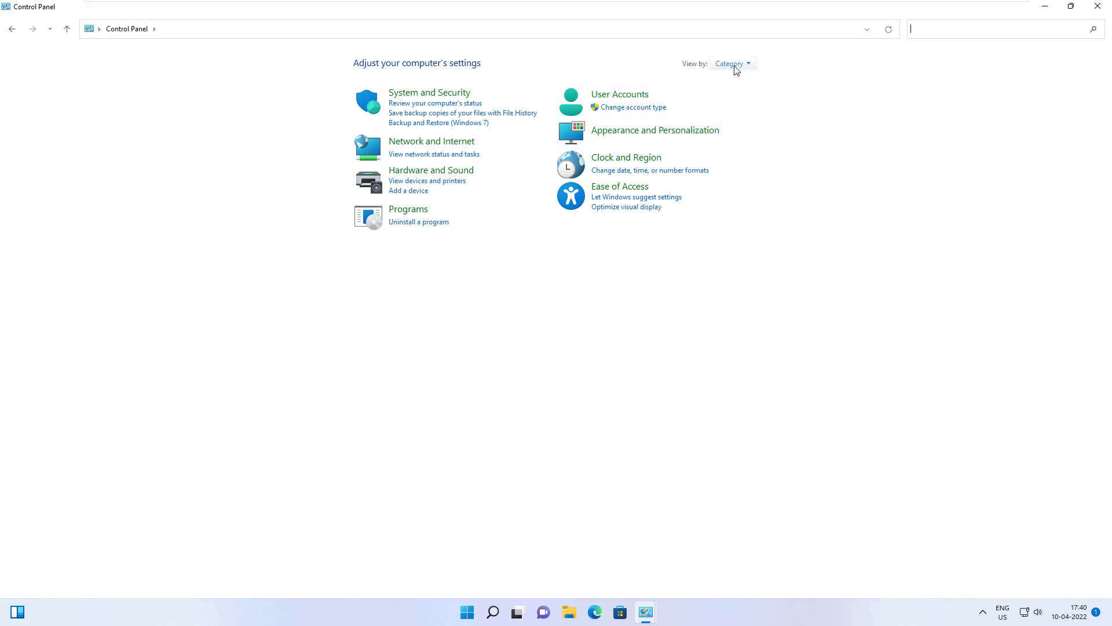
{"action": "left_click", "coordinate": [738, 67]}
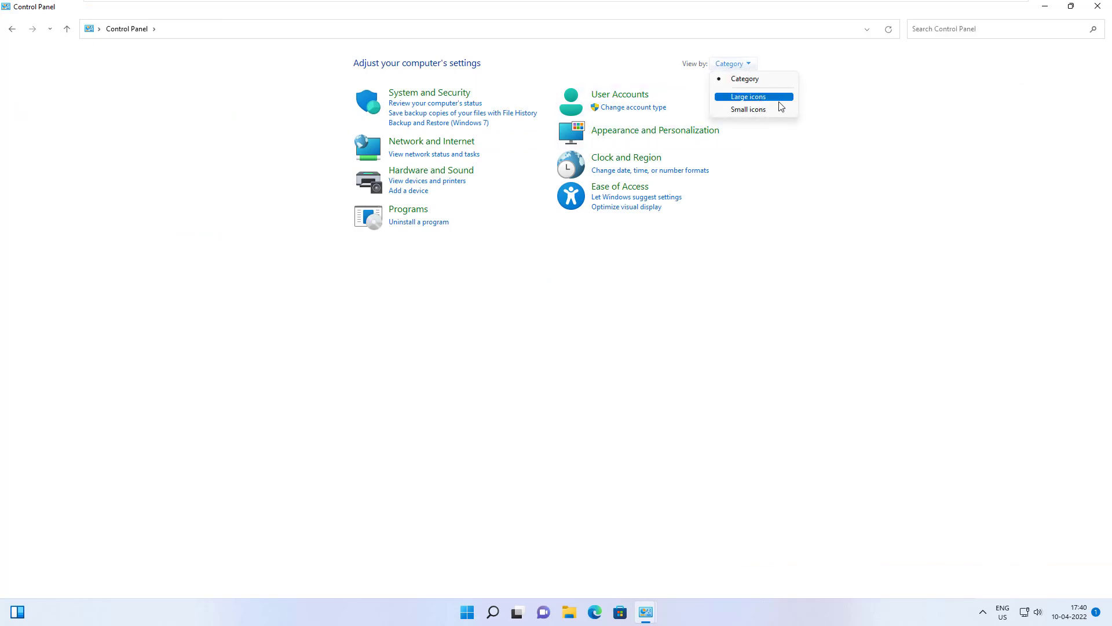
{"action": "left_click", "coordinate": [779, 100]}
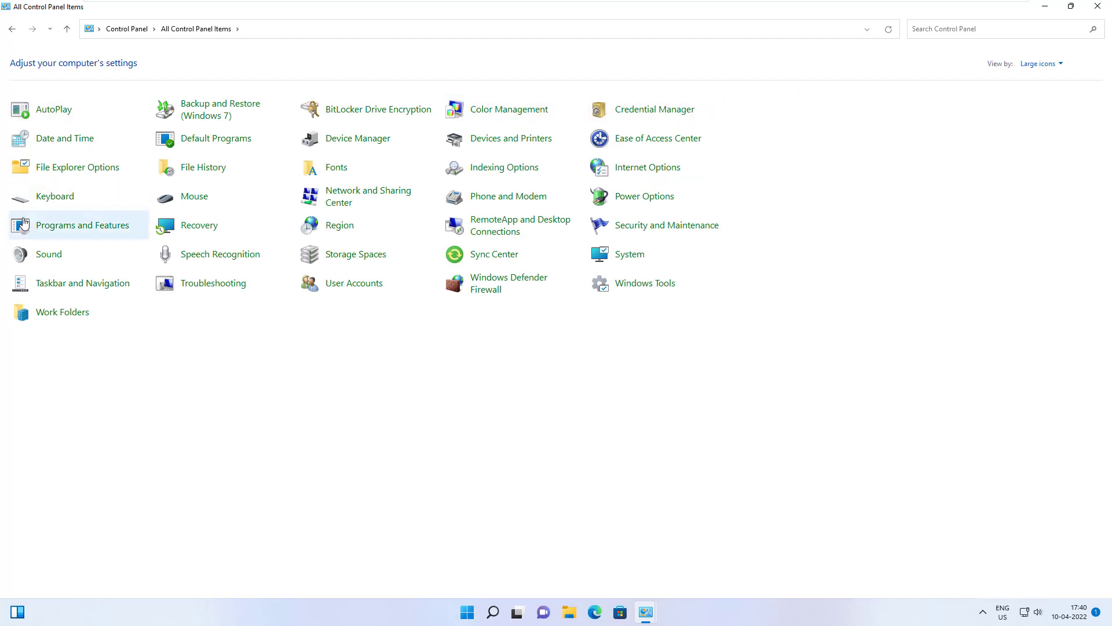
{"action": "left_click", "coordinate": [119, 229]}
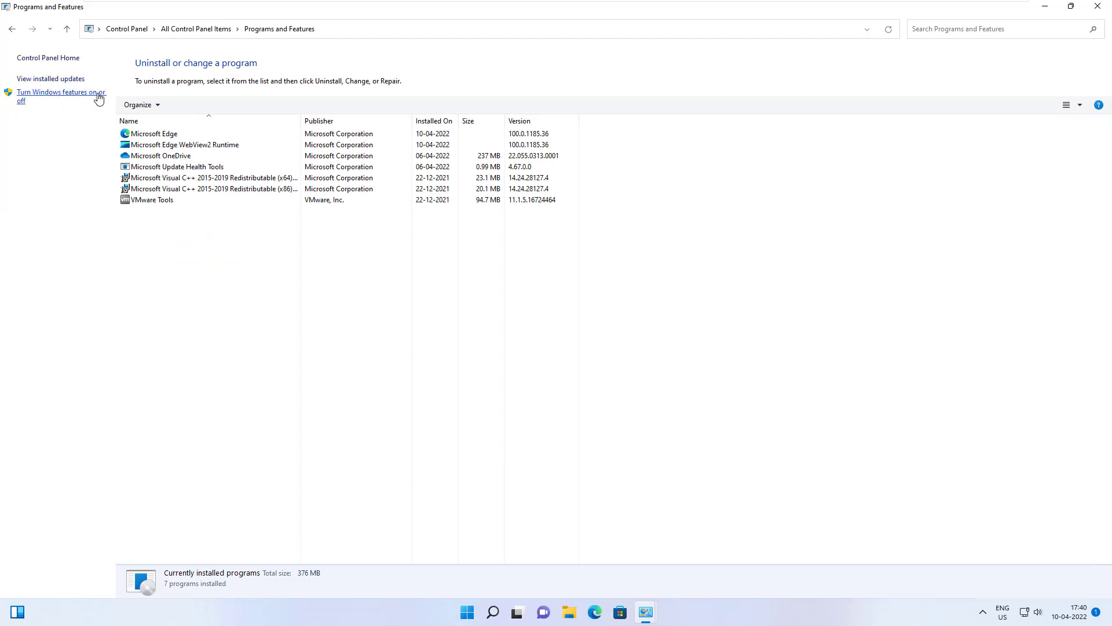
- In Windows Features, tick Hyper-V, review its Management Tools and Platform sub-items, and apply
{"action": "left_click", "coordinate": [99, 99]}
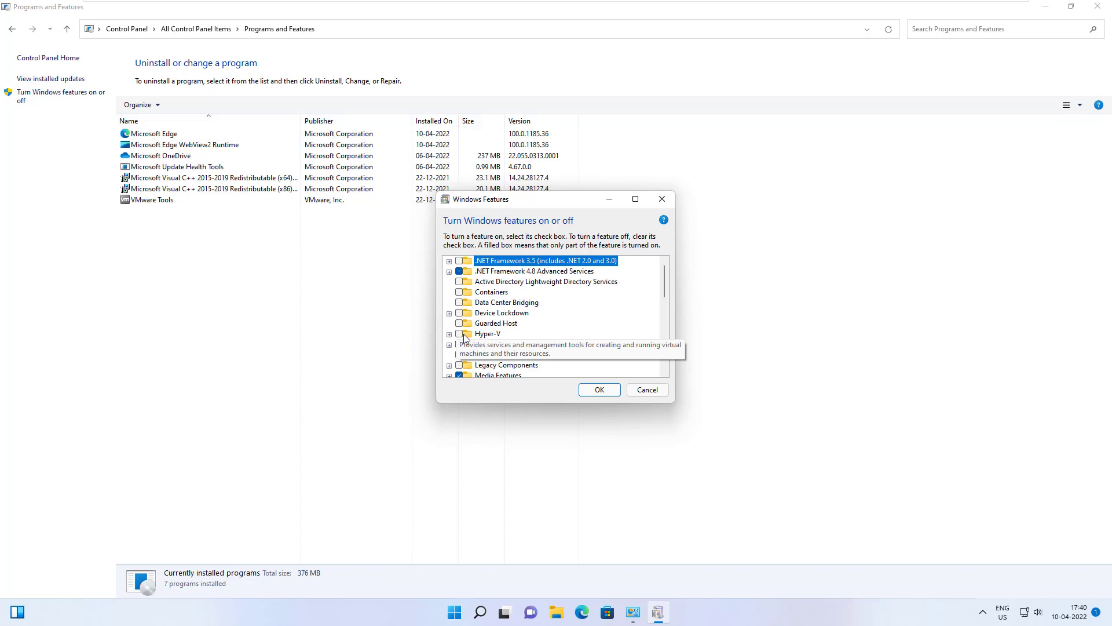
{"action": "left_click", "coordinate": [462, 334]}
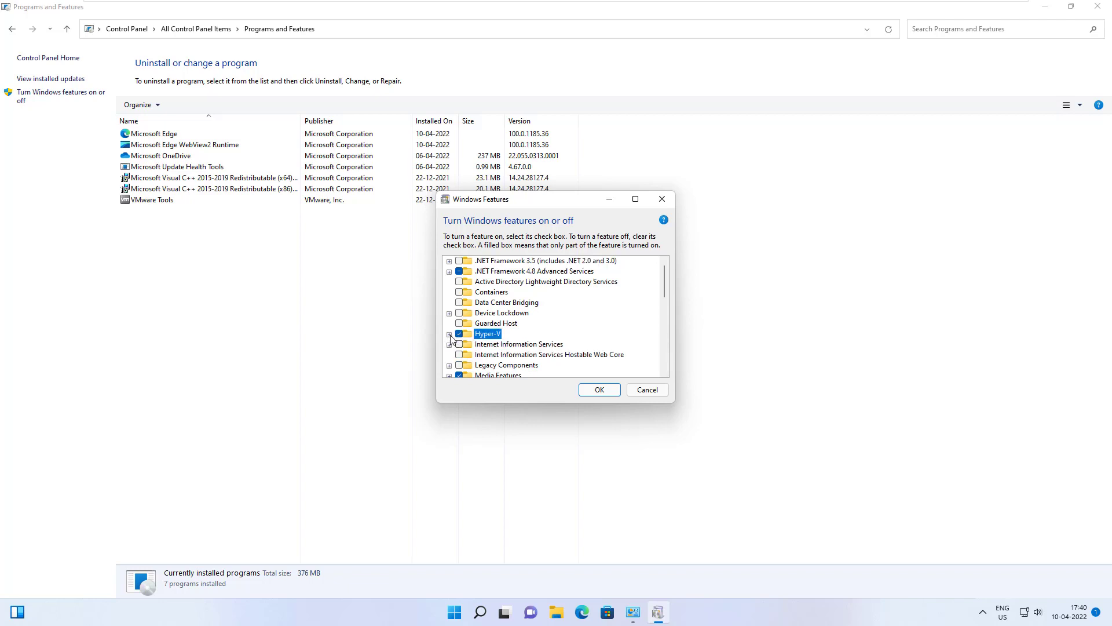
{"action": "left_click", "coordinate": [449, 334]}
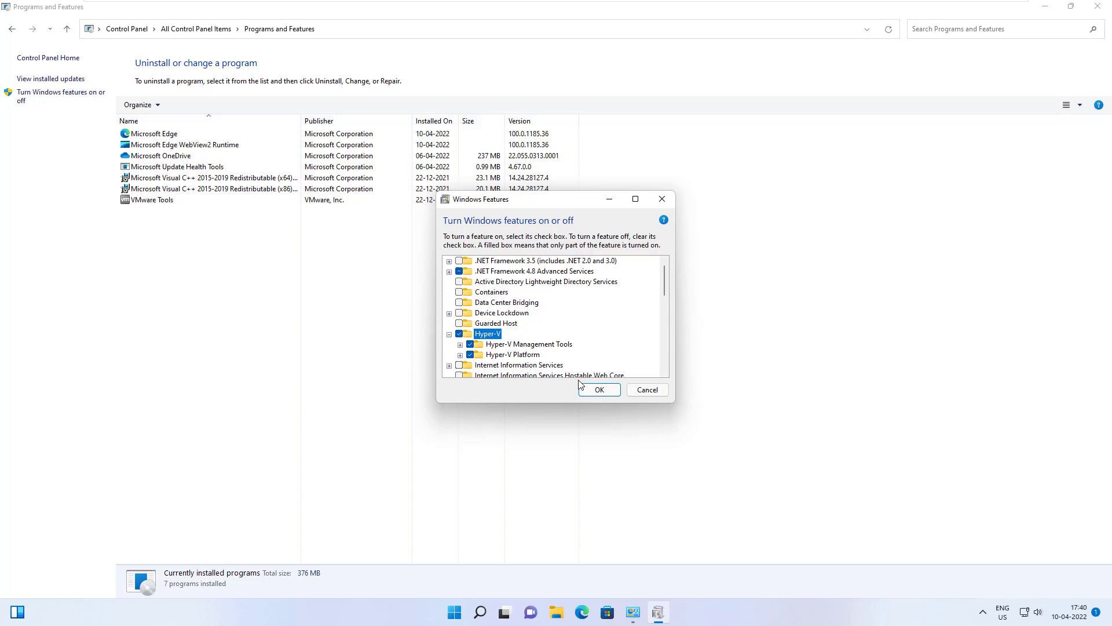
{"action": "left_click", "coordinate": [598, 390]}
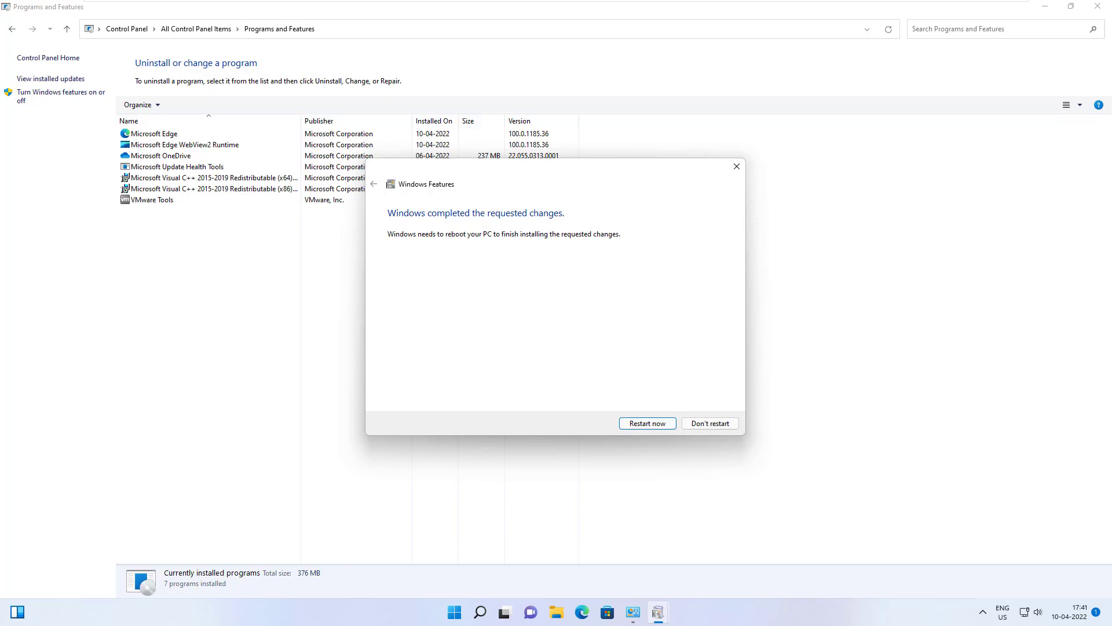
- Restart now, then reopen Control Panel's Windows Features list to confirm Hyper-V is enabled
{"action": "key", "text": "Return"}
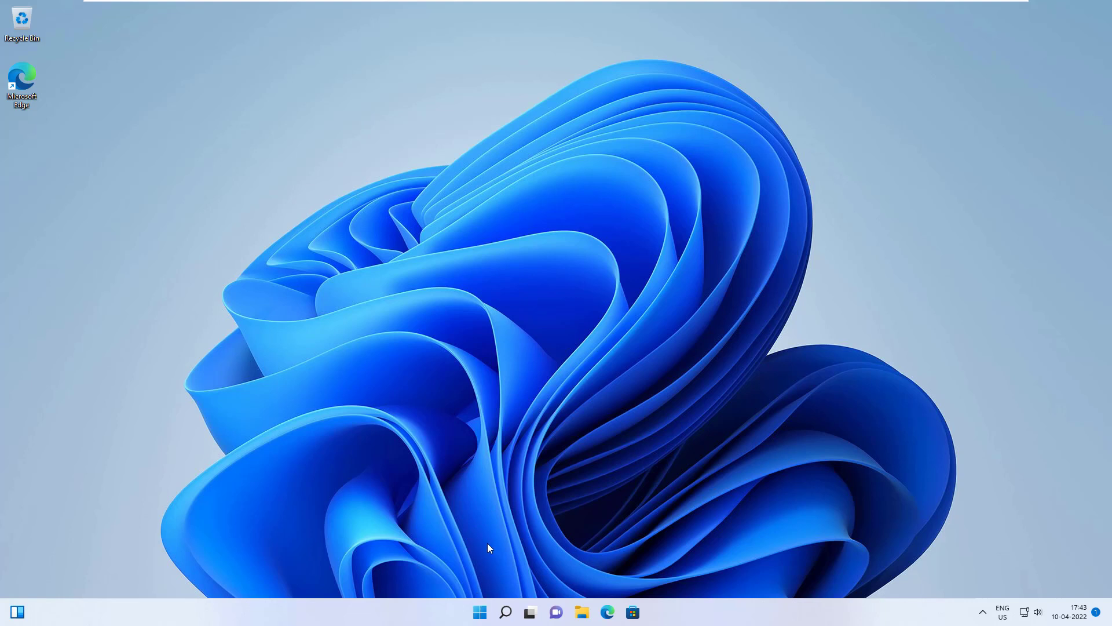
{"action": "left_click", "coordinate": [479, 609]}
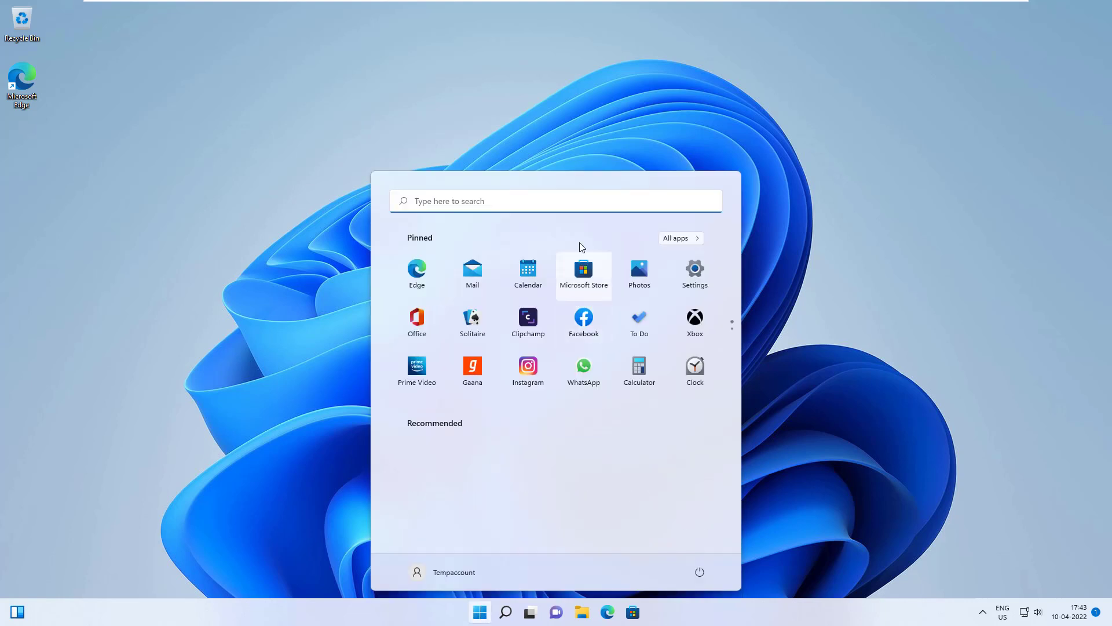
{"action": "left_click", "coordinate": [569, 201]}
{"action": "type", "text": "control"}
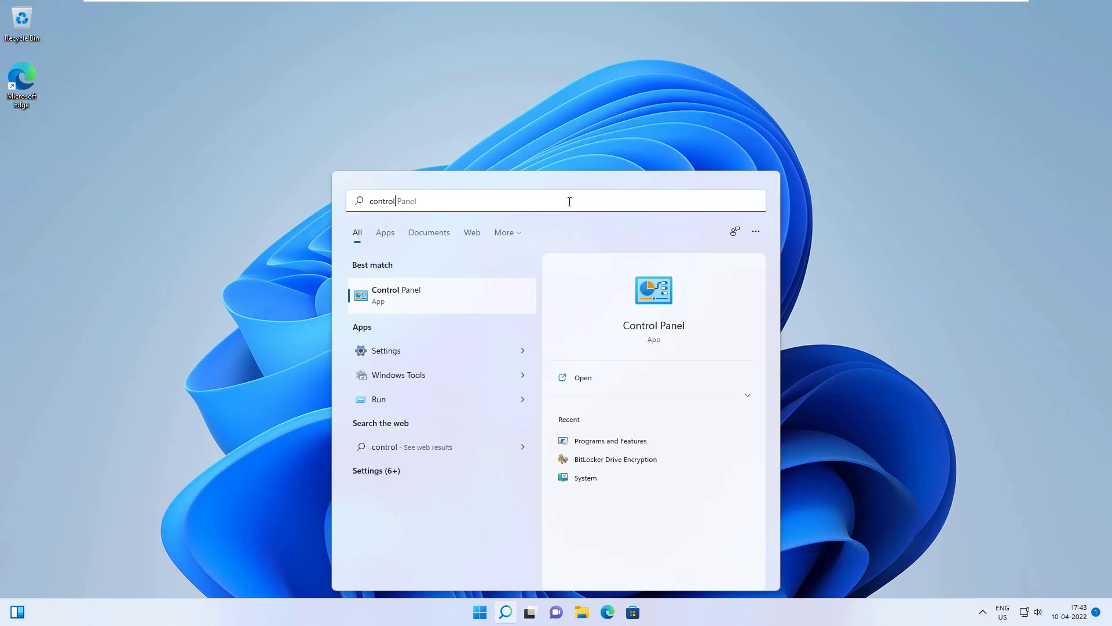
{"action": "left_click", "coordinate": [398, 291]}
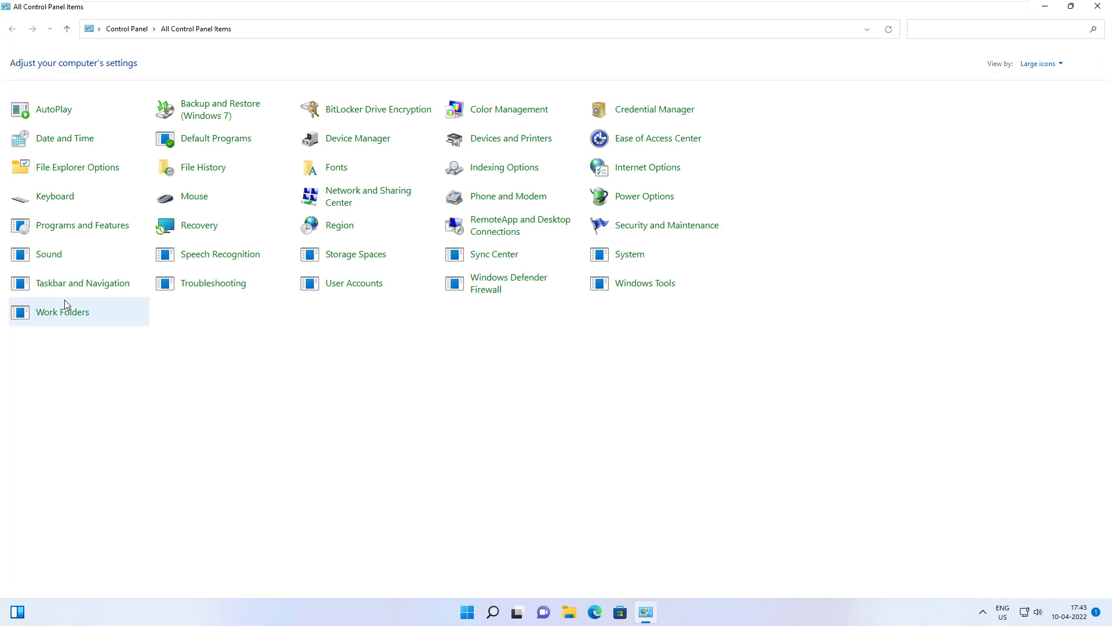
{"action": "left_click", "coordinate": [67, 224]}
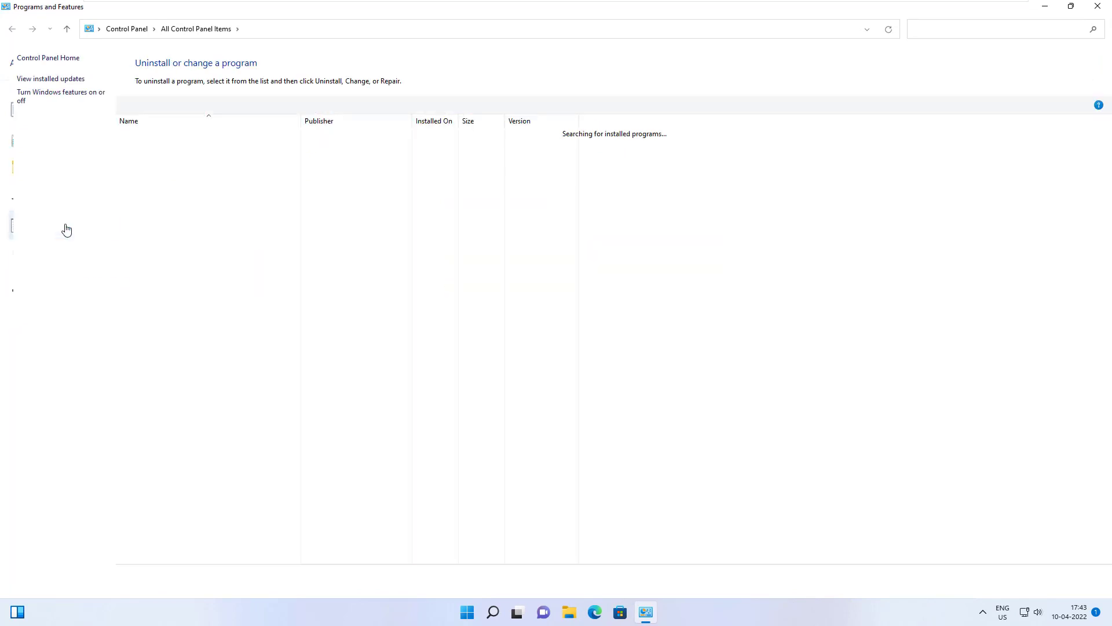
{"action": "left_click", "coordinate": [52, 96]}
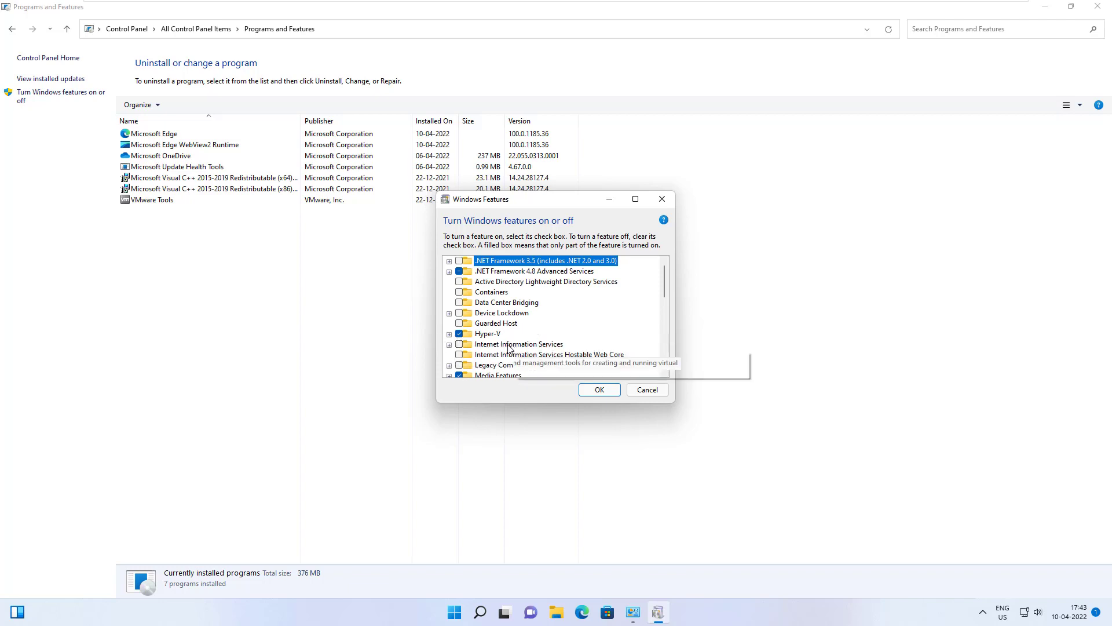
- Untick Hyper-V in Windows Features, apply the removal, and restart the PC
{"action": "left_click", "coordinate": [459, 333]}
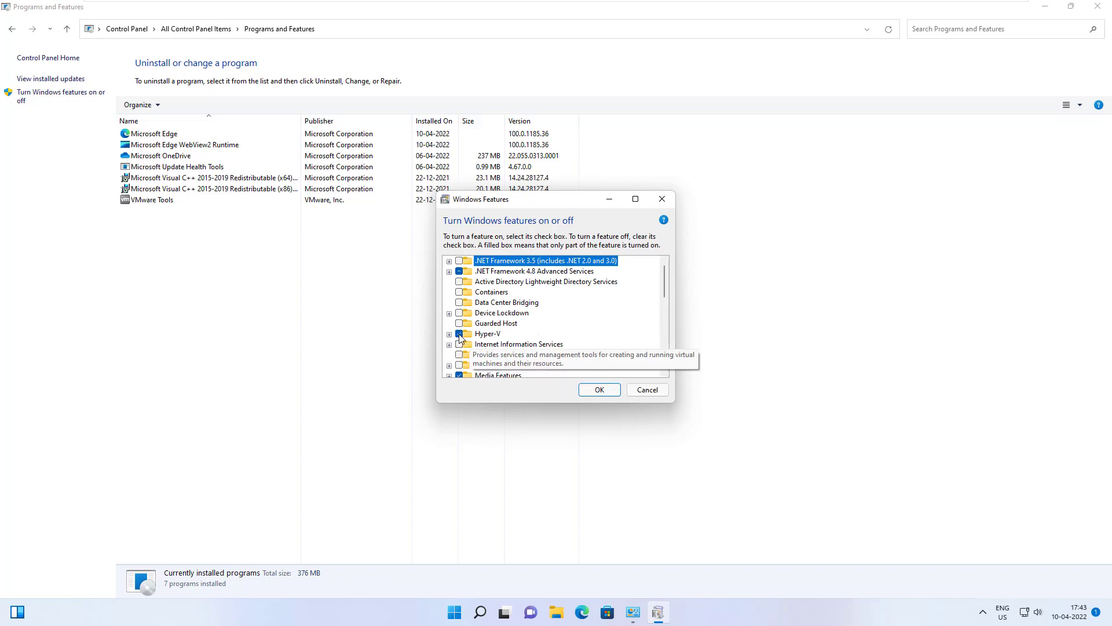
{"action": "left_click", "coordinate": [603, 390]}
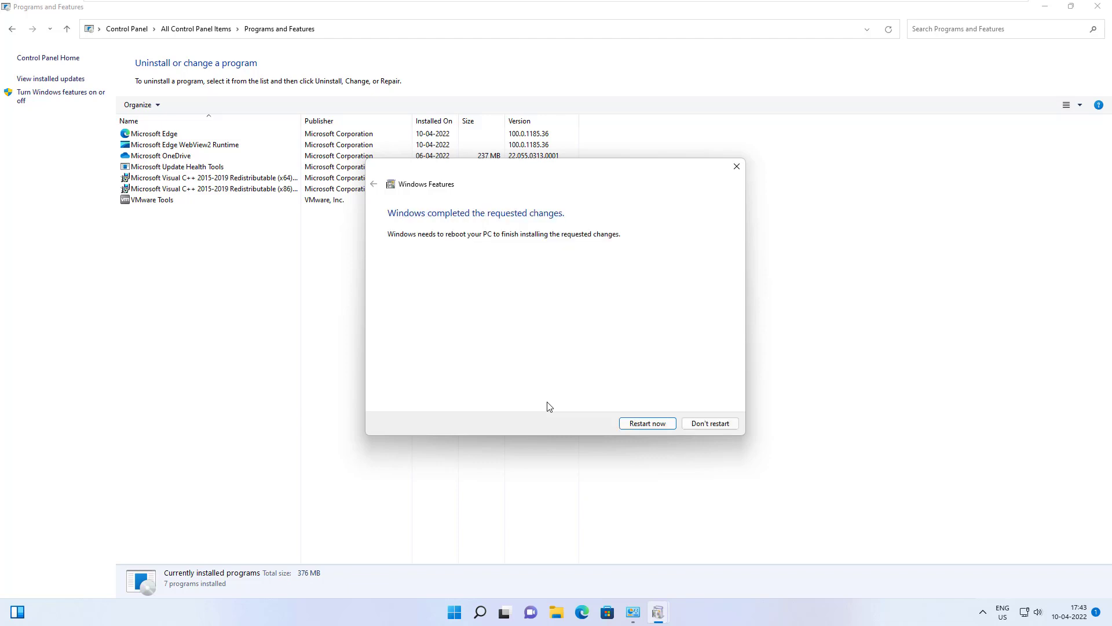
{"action": "left_click", "coordinate": [658, 426]}
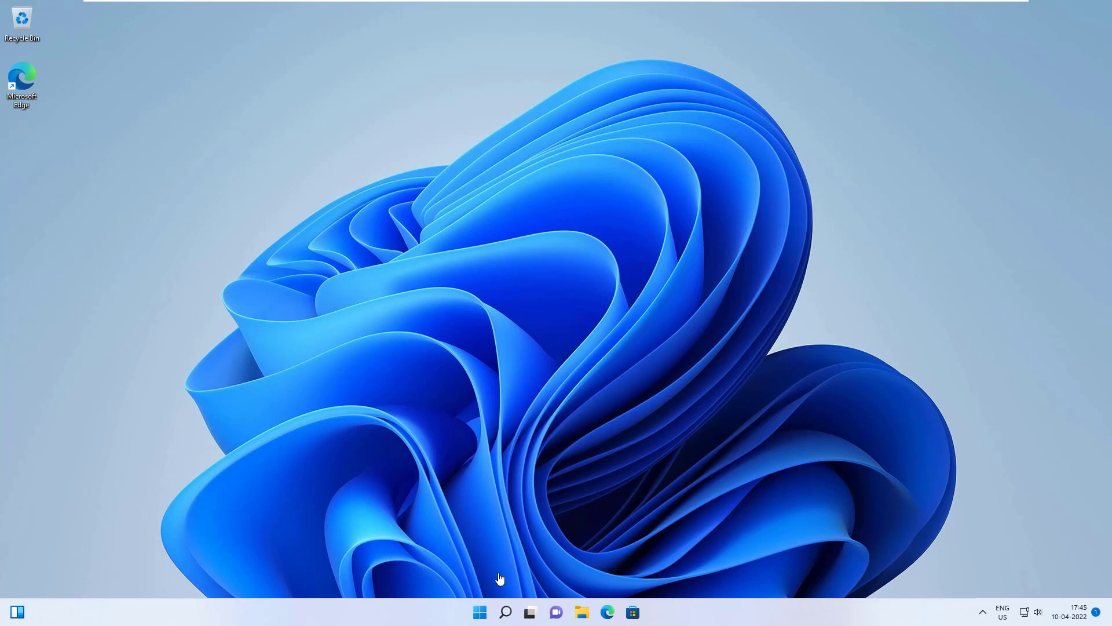
- Search 'cmd' and run Command Prompt as administrator, accepting the UAC prompt
{"action": "left_click", "coordinate": [481, 613]}
{"action": "type", "text": "cmd"}
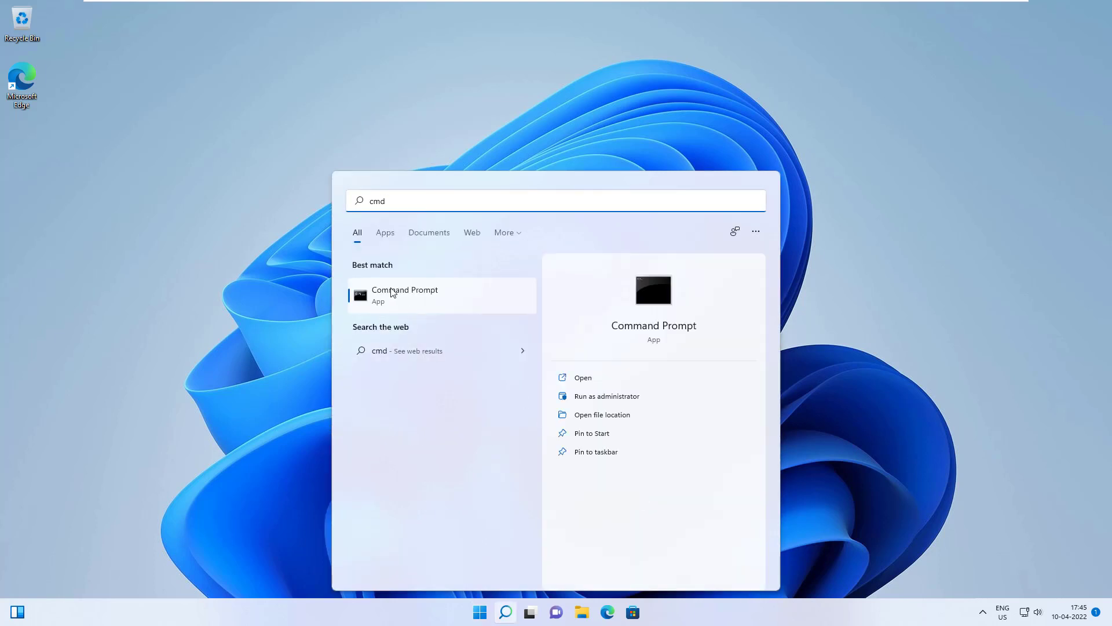
{"action": "right_click", "coordinate": [394, 291]}
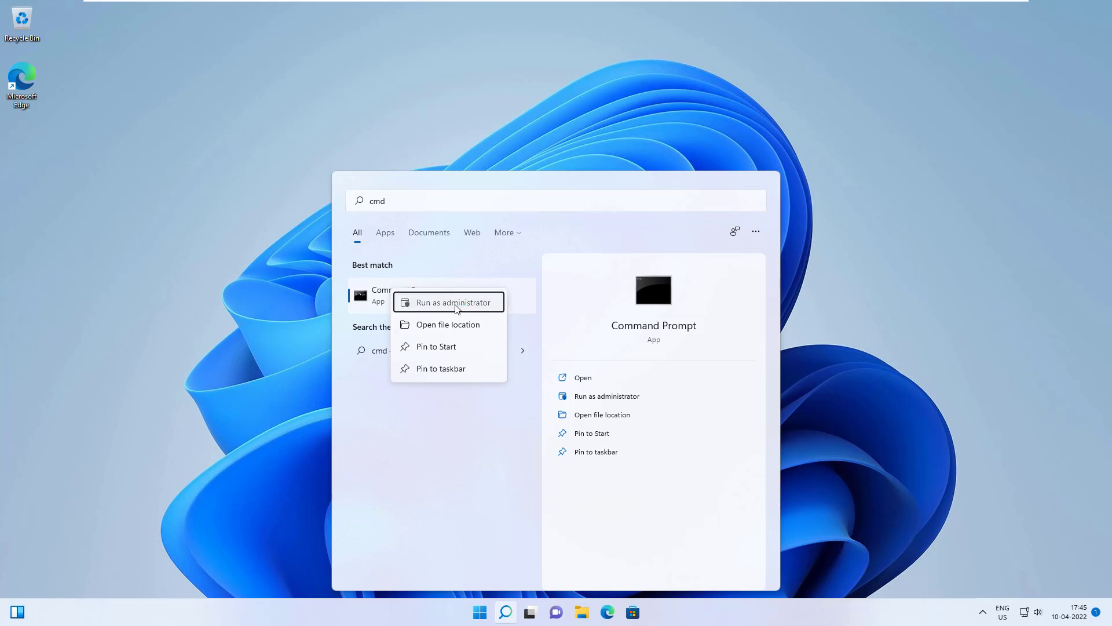
{"action": "left_click", "coordinate": [455, 303]}
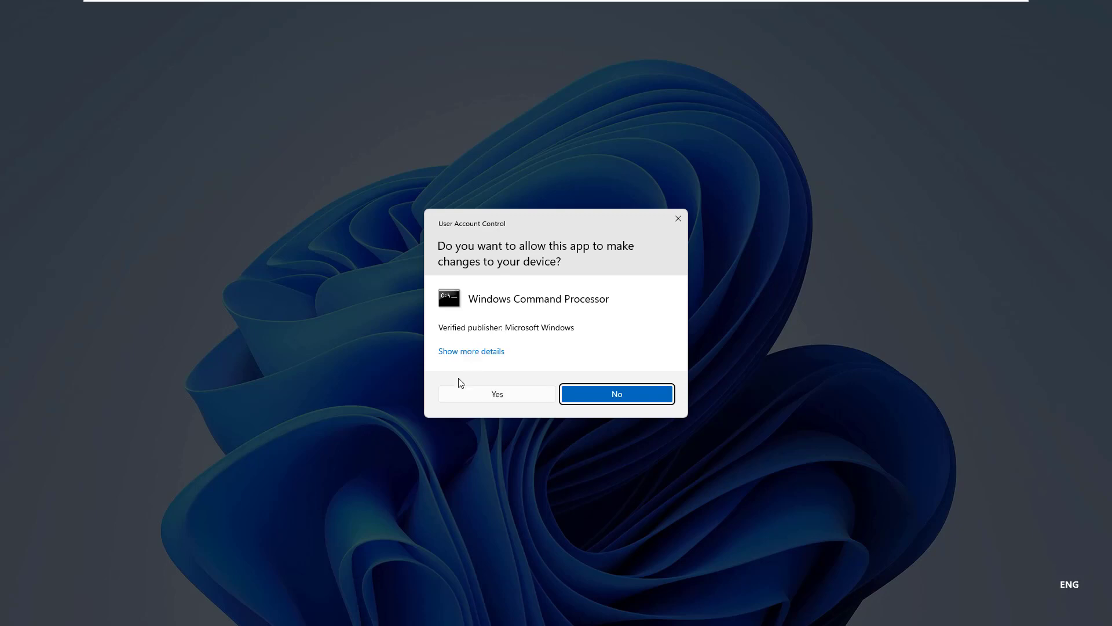
{"action": "left_click", "coordinate": [518, 396]}
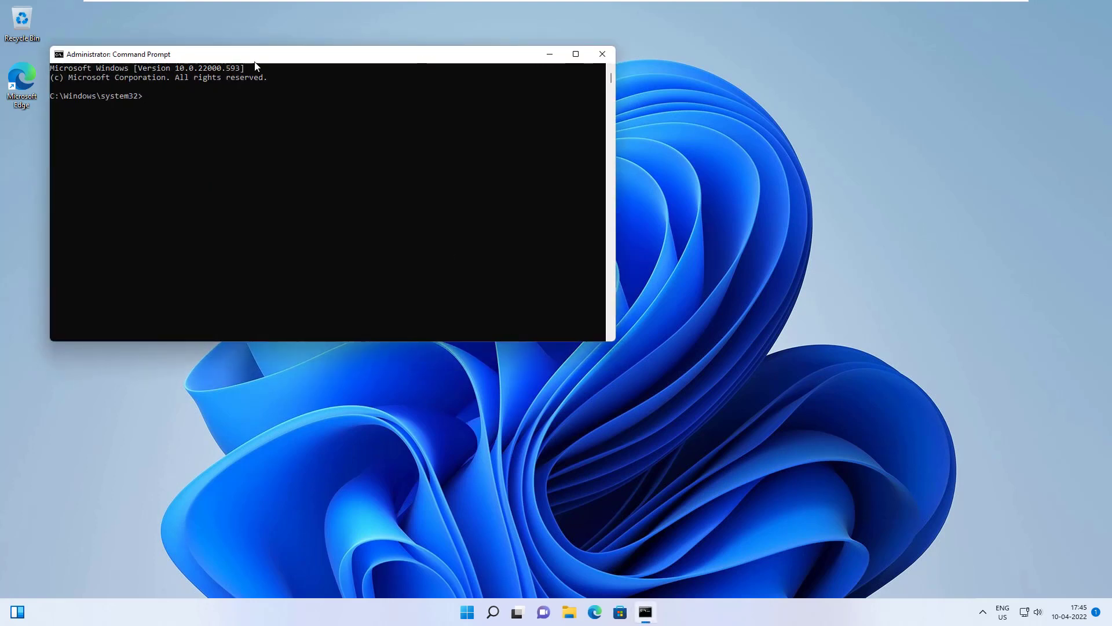
- Move the Command Prompt window to the lower right and start typing a DISM command
{"action": "left_click_drag", "start_coordinate": [259, 54], "coordinate": [648, 216]}
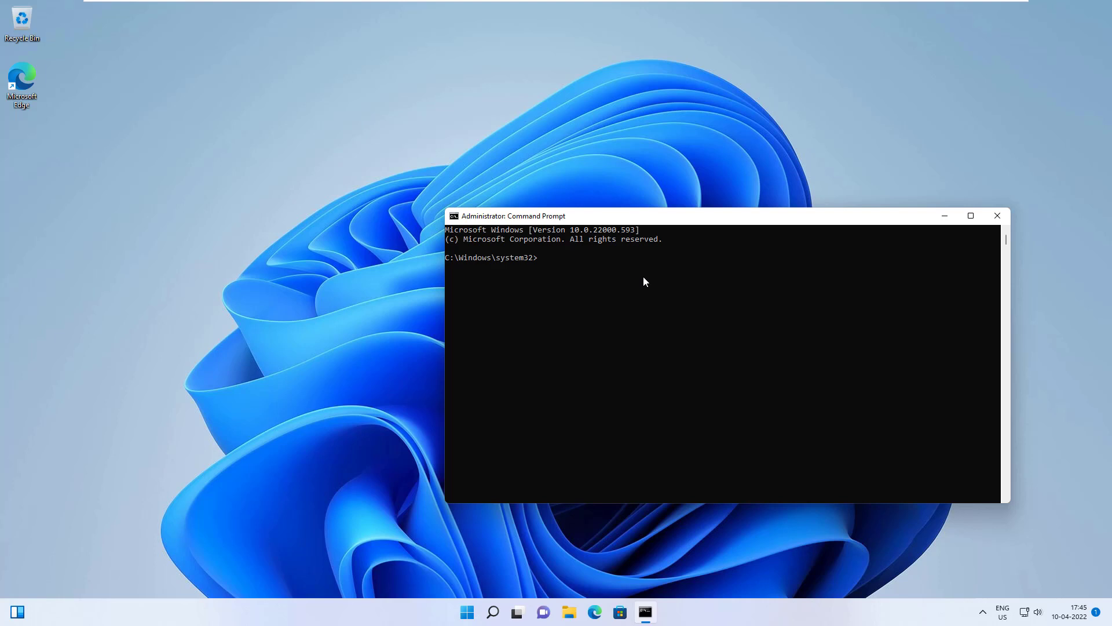
{"action": "type", "text": "DISM"}
- Run 'DISM /Online /Enable-Feature /All /FeatureName:Microsoft-Hyper-V' to enable Hyper-V
{"action": "type", "text": "Online"}
{"action": "type", "text": "/Ena"}
{"action": "type", "text": "ble-Feature /ALL"}
{"action": "key", "text": "BackSpace"}
{"action": "key", "text": "BackSpace"}
{"action": "type", "text": "ll"}
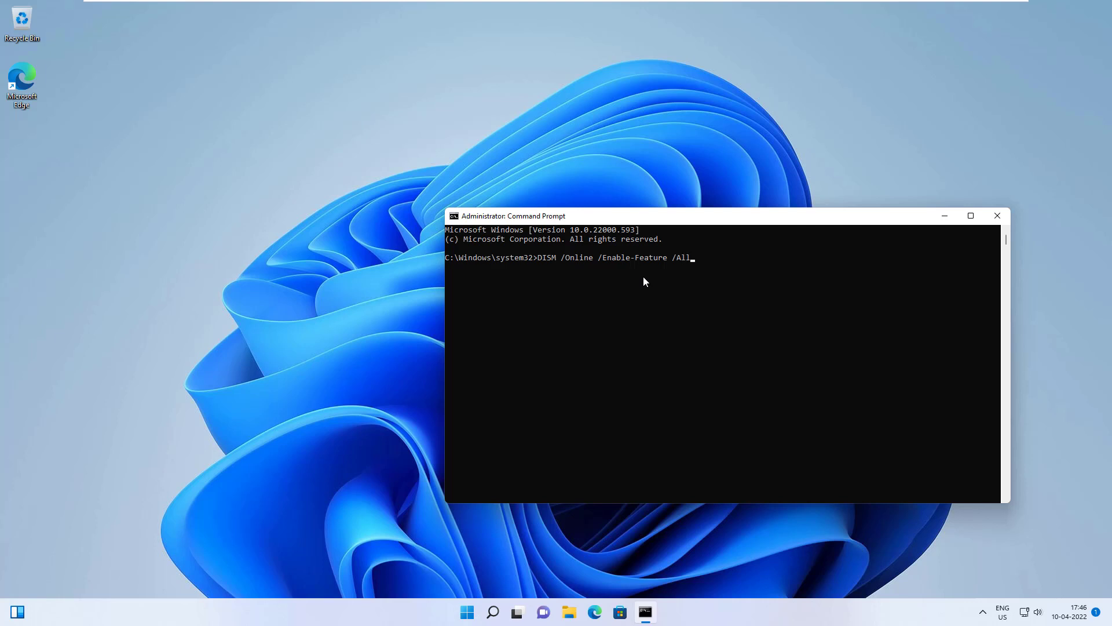
{"action": "type", "text": " /FeatureName:Microsoft-Hyper-V"}
{"action": "key", "text": "Left"}
{"action": "key", "text": "Left"}
{"action": "key", "text": "Right"}
{"action": "key", "text": "Right"}
{"action": "key", "text": "Right"}
{"action": "key", "text": "Right"}
{"action": "key", "text": "Right"}
{"action": "key", "text": "Right"}
{"action": "key", "text": "Right"}
{"action": "key", "text": "Right"}
{"action": "key", "text": "Right"}
{"action": "key", "text": "Right"}
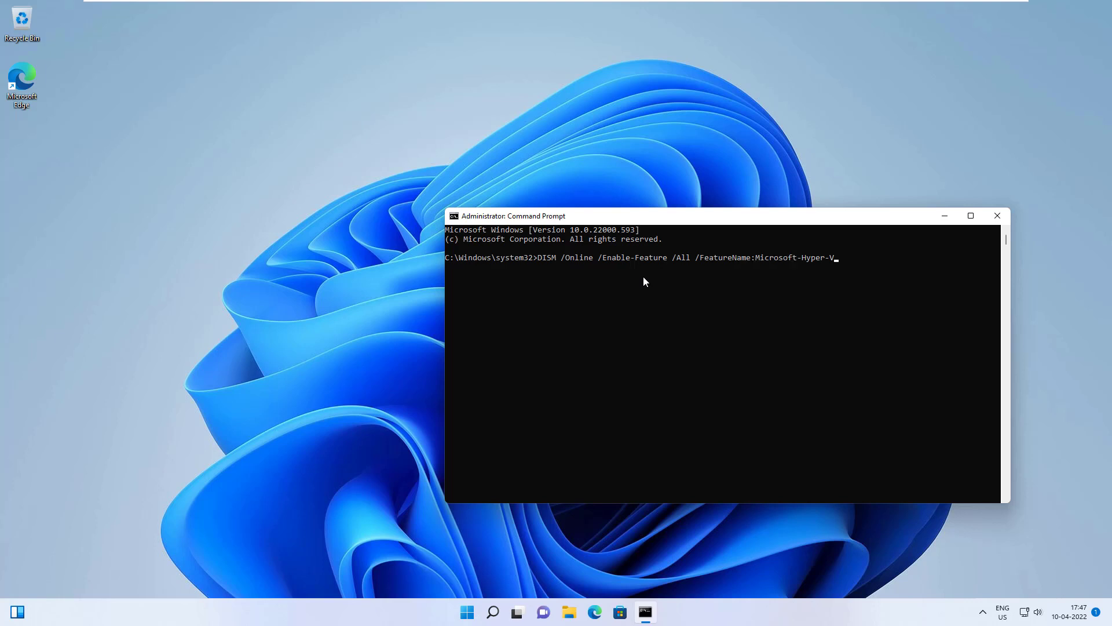
{"action": "key", "text": "Return"}
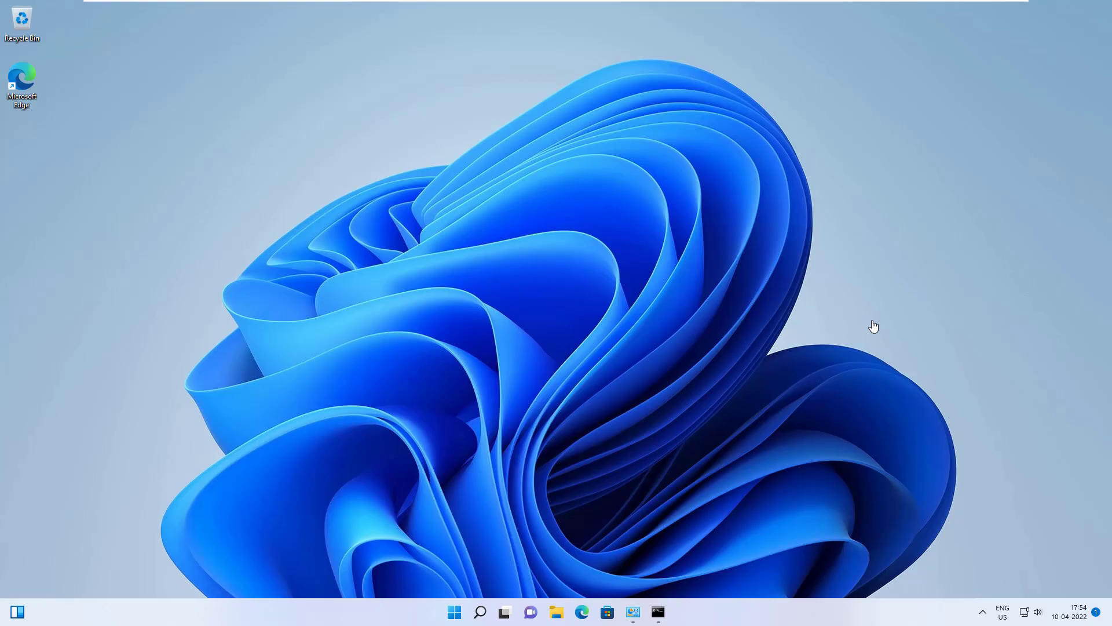
- Search for 'control' from the Start menu and open Control Panel
{"action": "left_click", "coordinate": [455, 612]}
{"action": "left_click", "coordinate": [585, 204]}
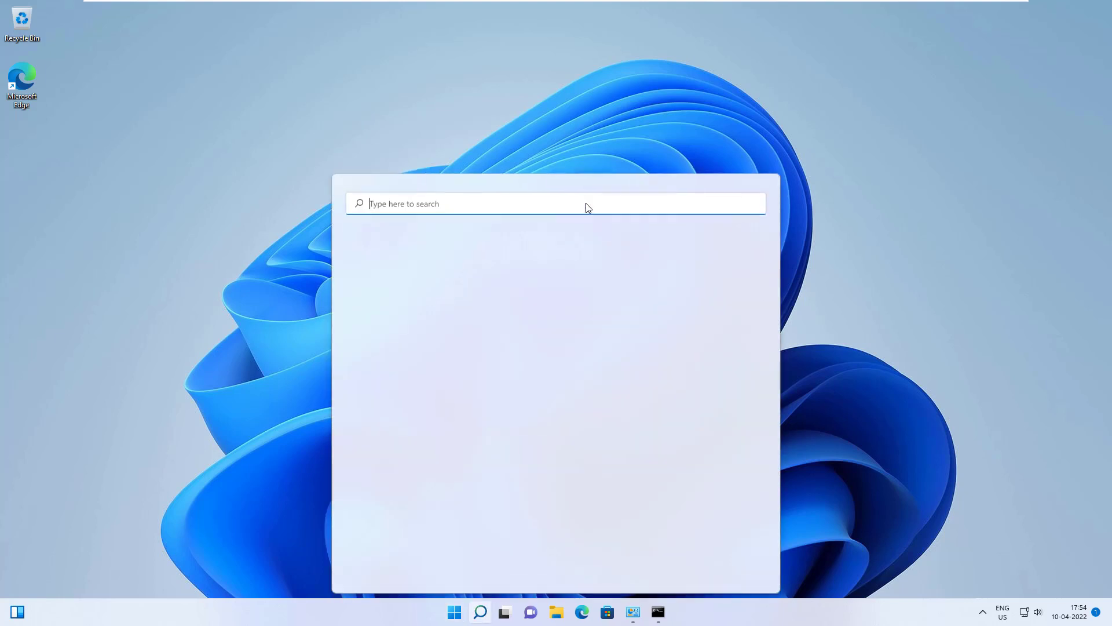
{"action": "type", "text": "control"}
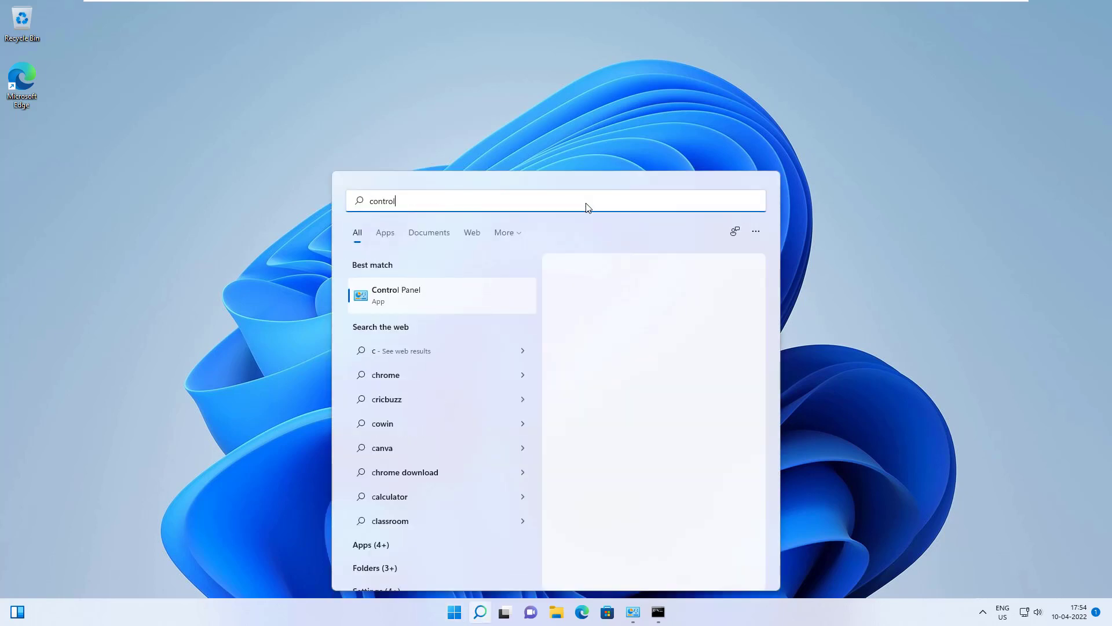
{"action": "left_click", "coordinate": [379, 301]}
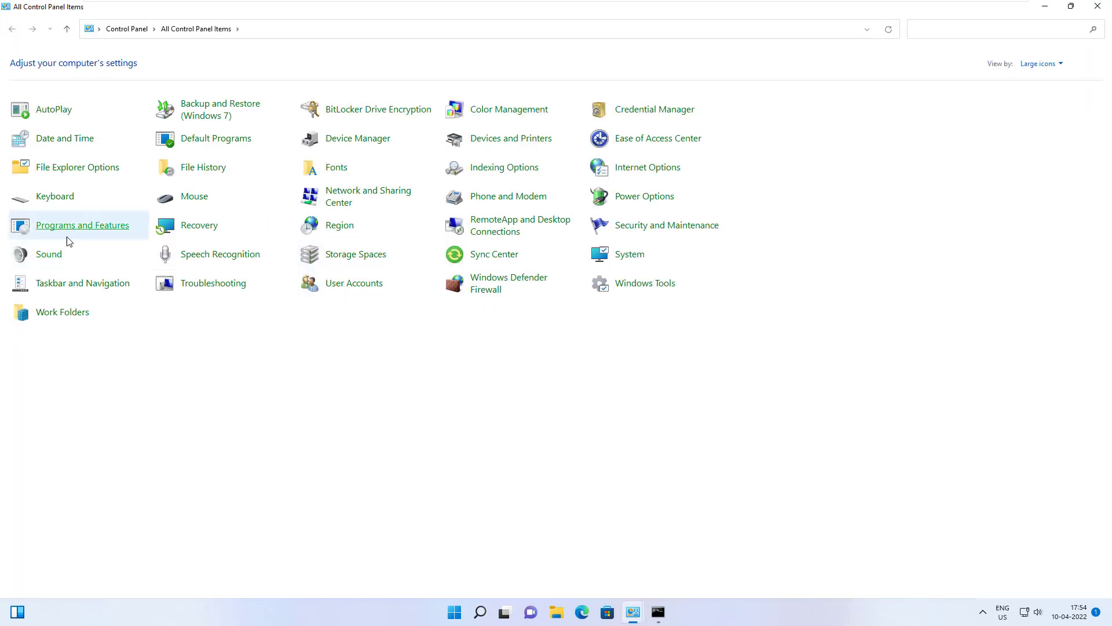
- In Programs and Features' Windows Features list, untick Hyper-V with all components and apply
{"action": "left_click", "coordinate": [108, 237]}
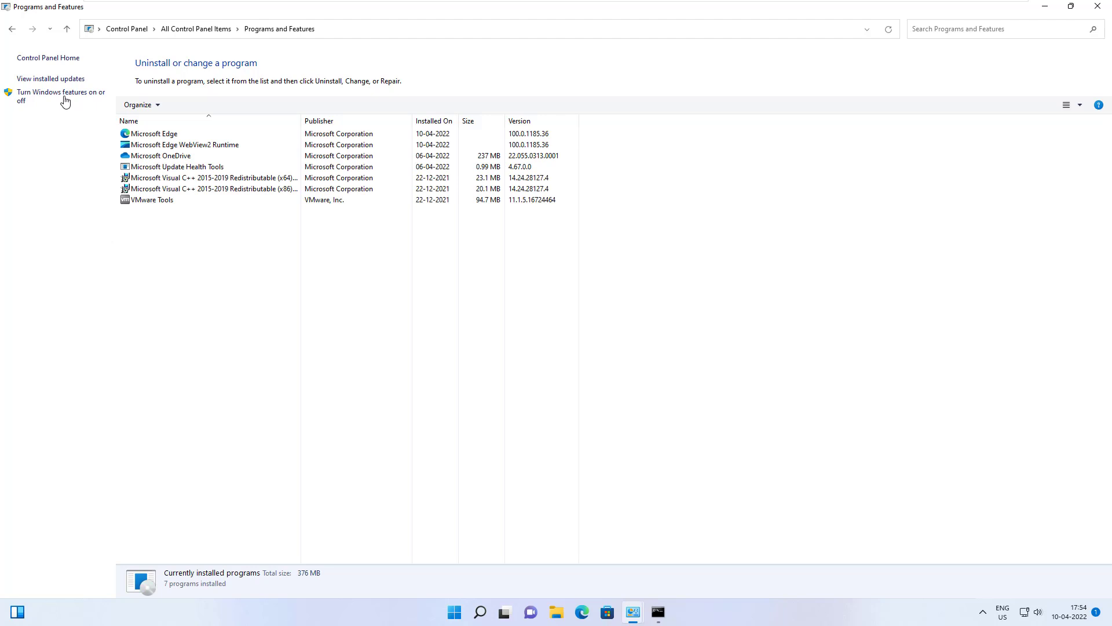
{"action": "left_click", "coordinate": [45, 97]}
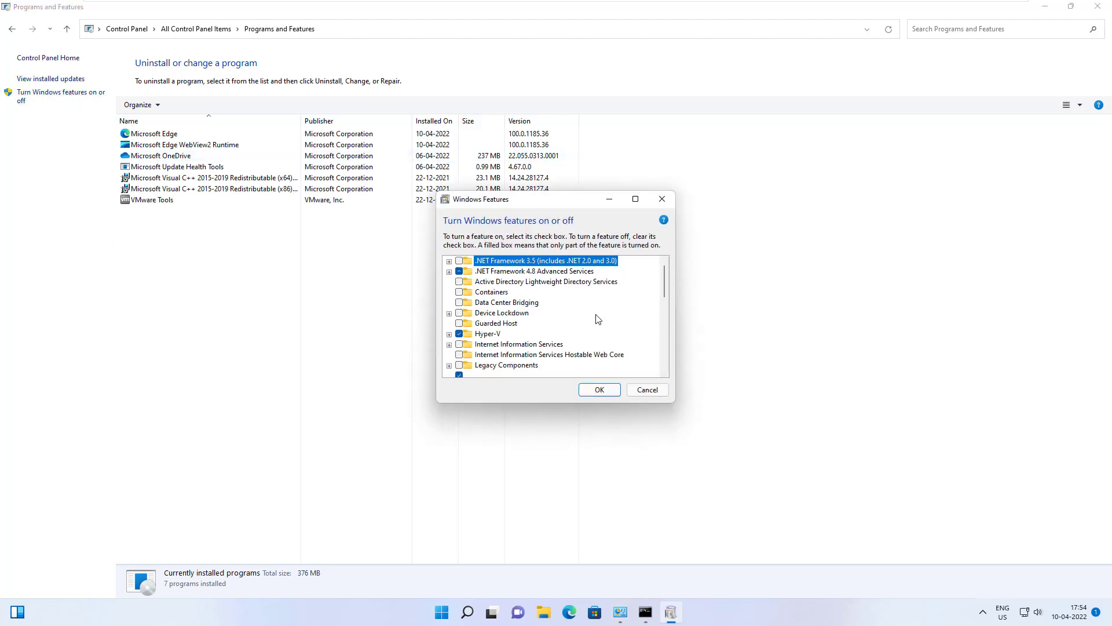
{"action": "left_click", "coordinate": [449, 335]}
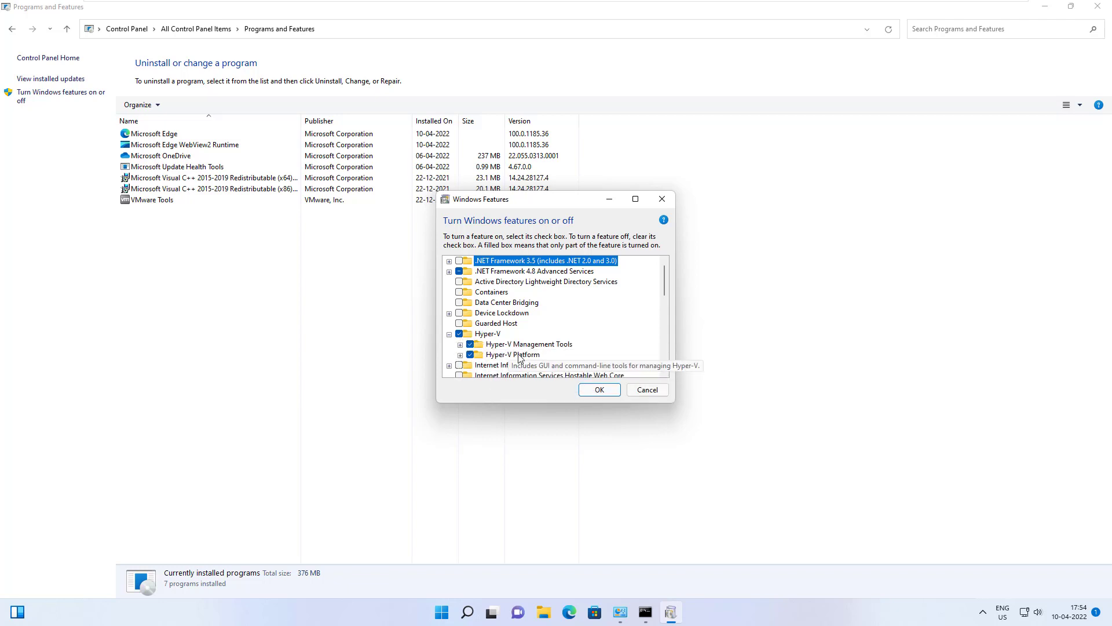
{"action": "left_click", "coordinate": [458, 334]}
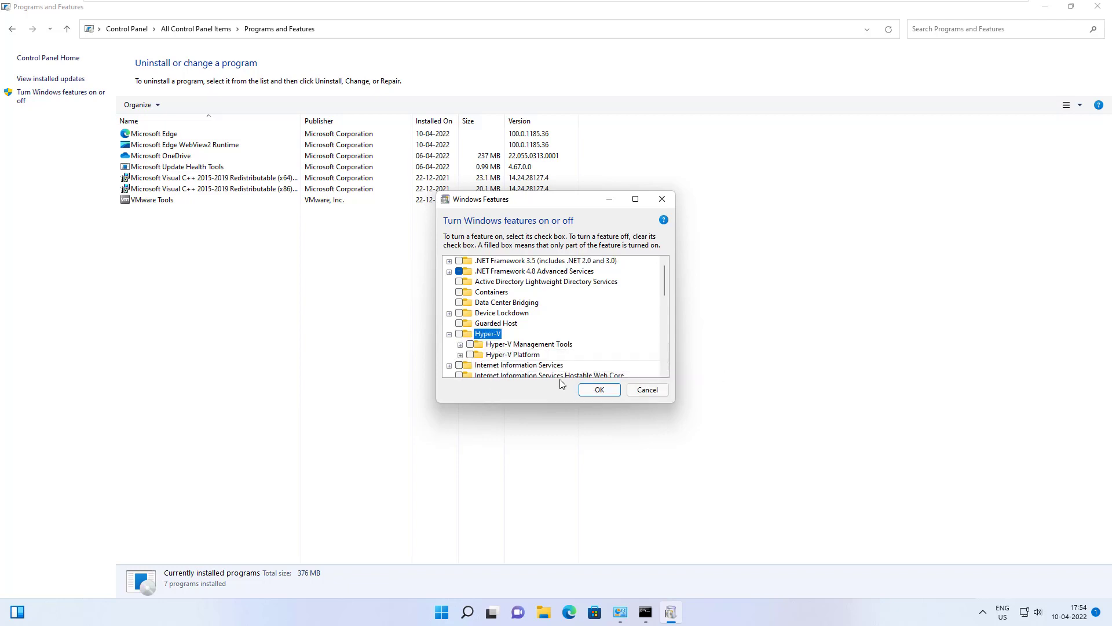
{"action": "left_click", "coordinate": [599, 390]}
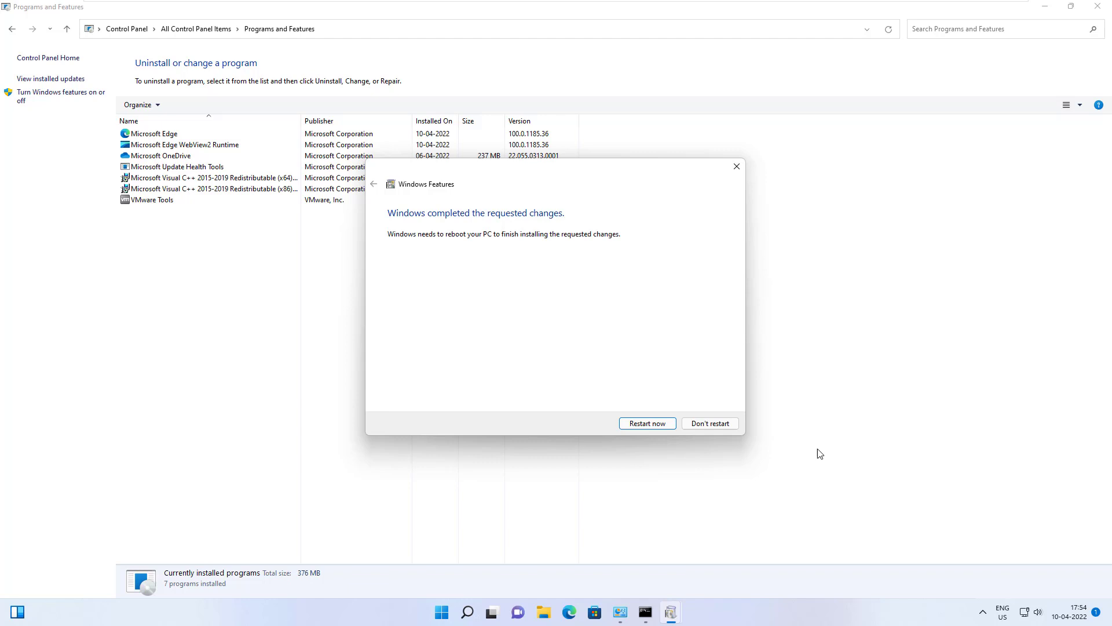
- Restart the PC to finish the change, then open the Start menu after reboot
{"action": "left_click", "coordinate": [655, 423]}
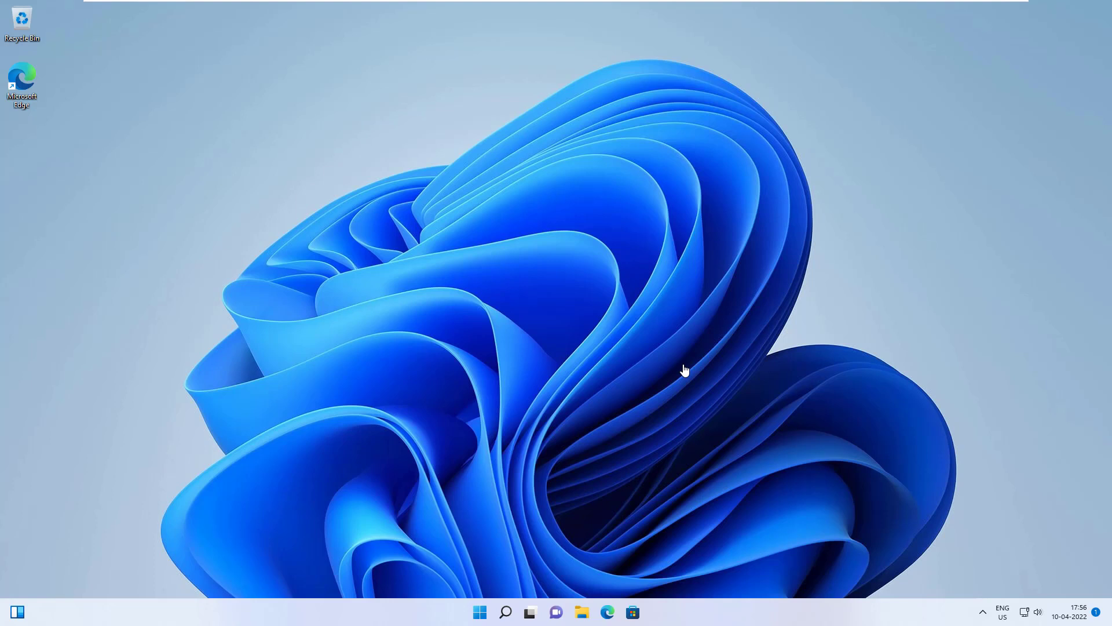
{"action": "left_click", "coordinate": [480, 611]}
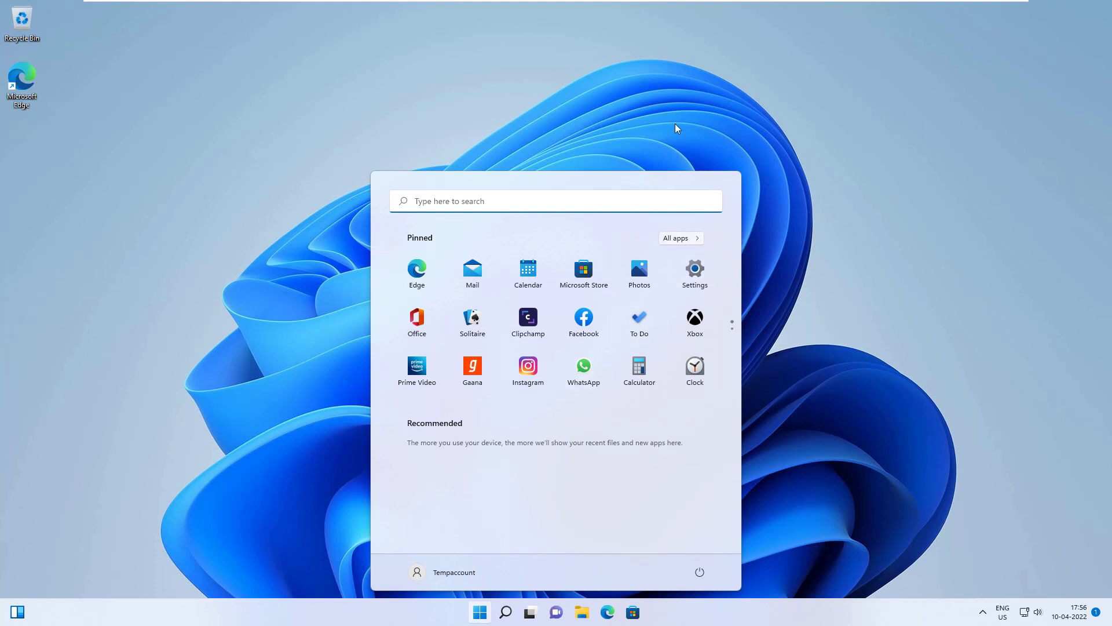
- Search 'powersh' and run Windows PowerShell as administrator, approving UAC and focusing the console
{"action": "left_click", "coordinate": [595, 209]}
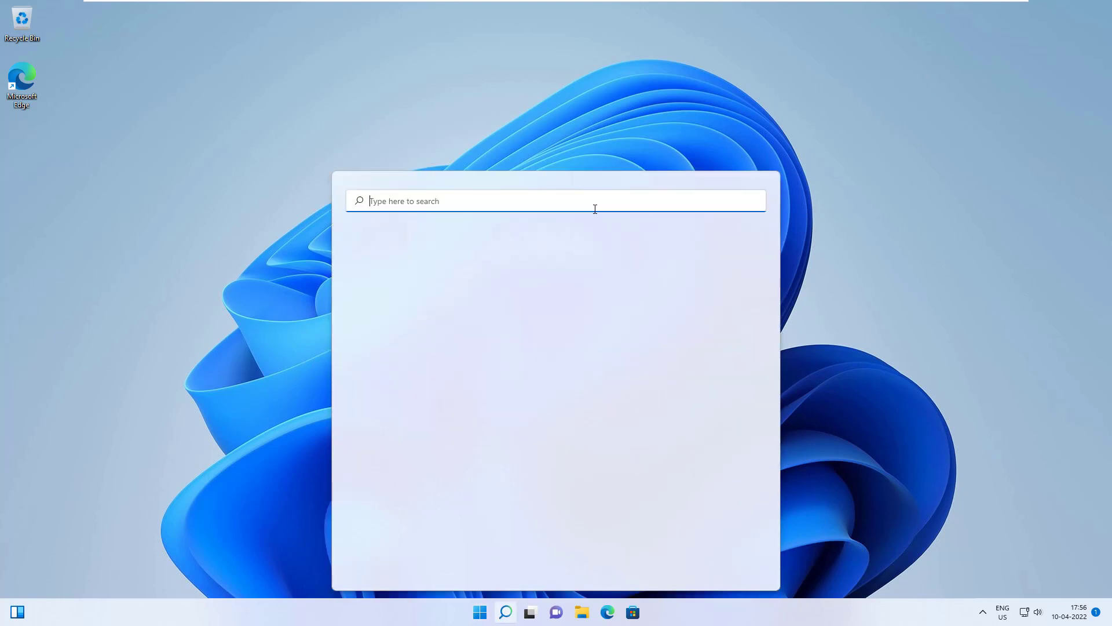
{"action": "type", "text": "powersh"}
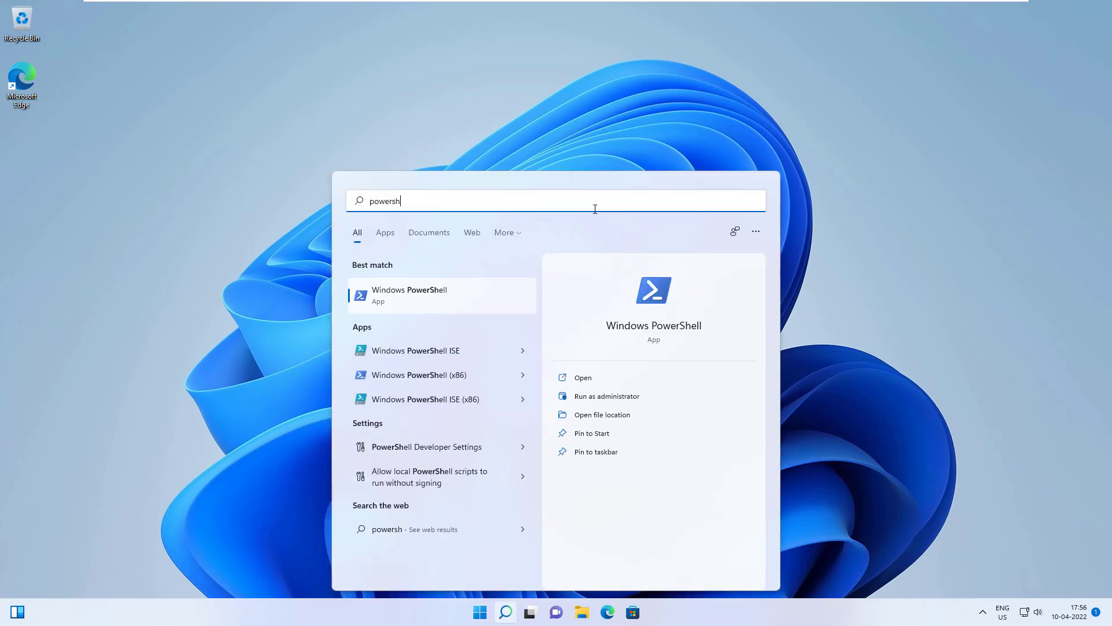
{"action": "right_click", "coordinate": [396, 291]}
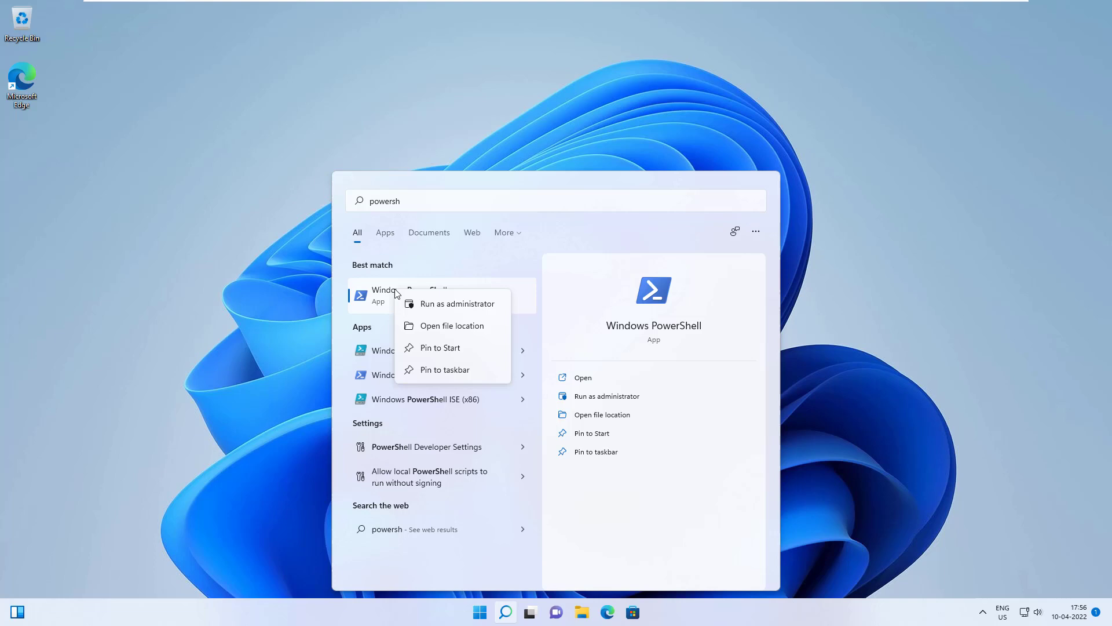
{"action": "left_click", "coordinate": [458, 303]}
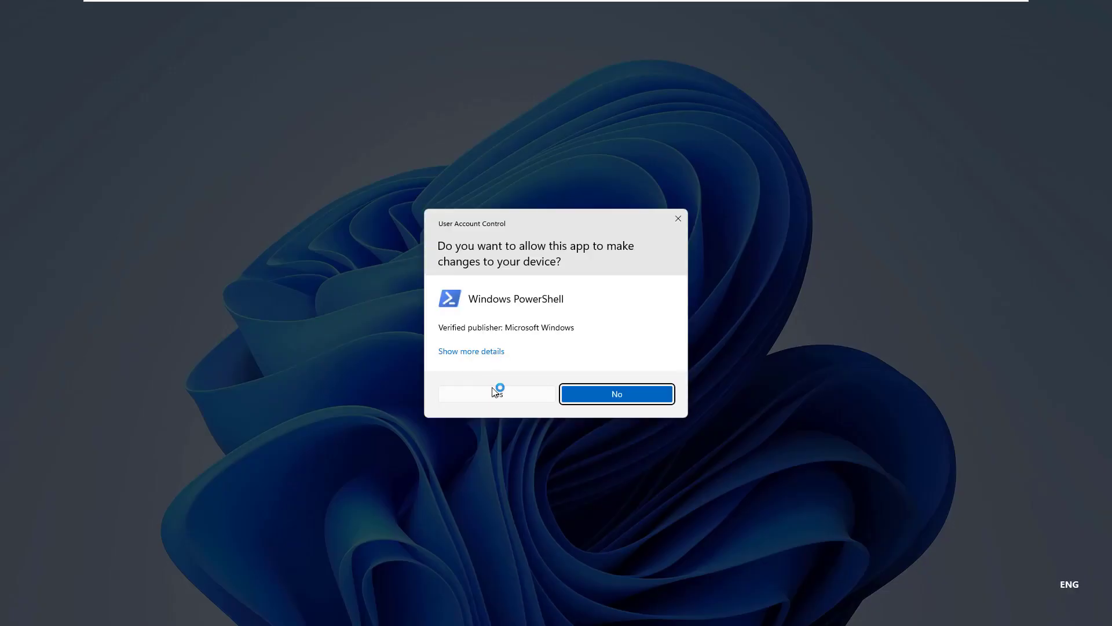
{"action": "left_click", "coordinate": [496, 393]}
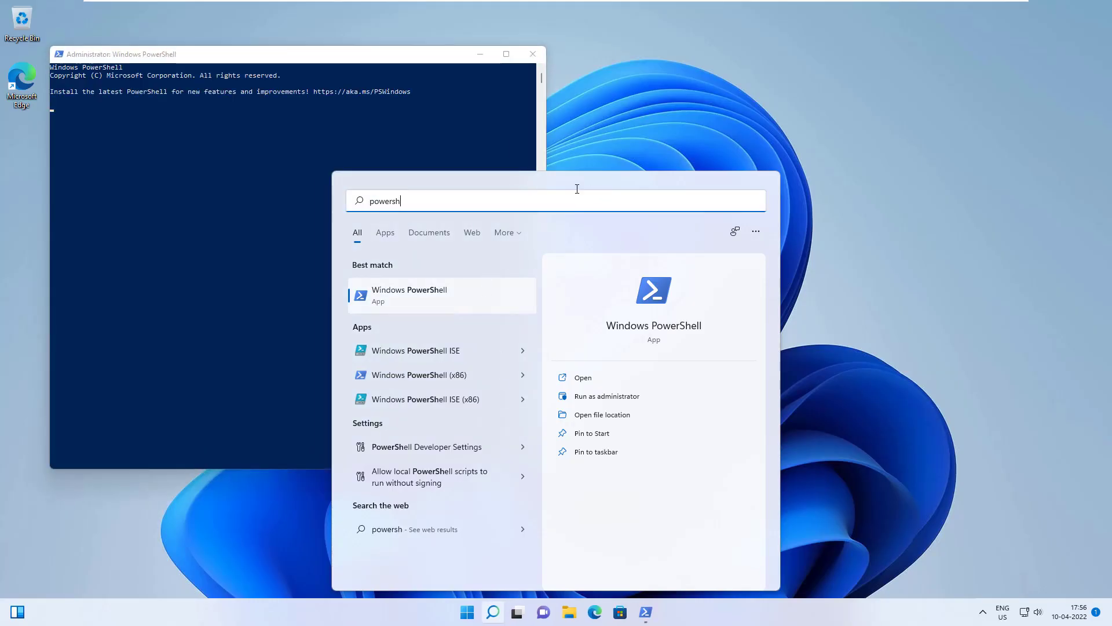
{"action": "left_click", "coordinate": [189, 108]}
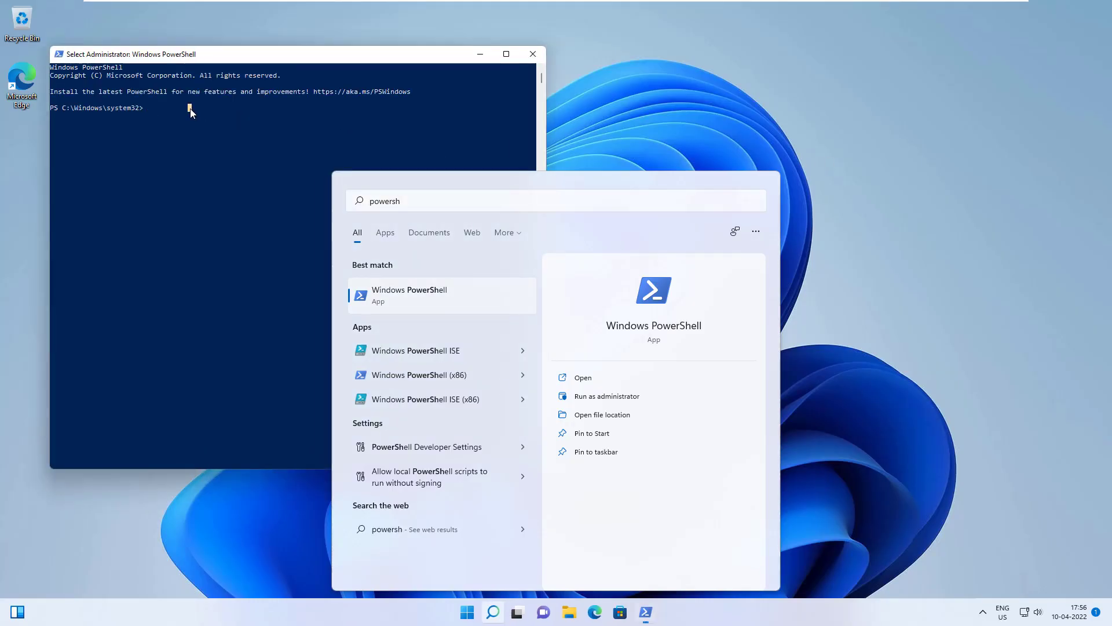
- Enter 'Enable-WindowsOptionalFeature -Online -FeatureName Microsoft-Hyper-V -All', Tab-completing the cmdlet name
{"action": "type", "text": "Enab"}
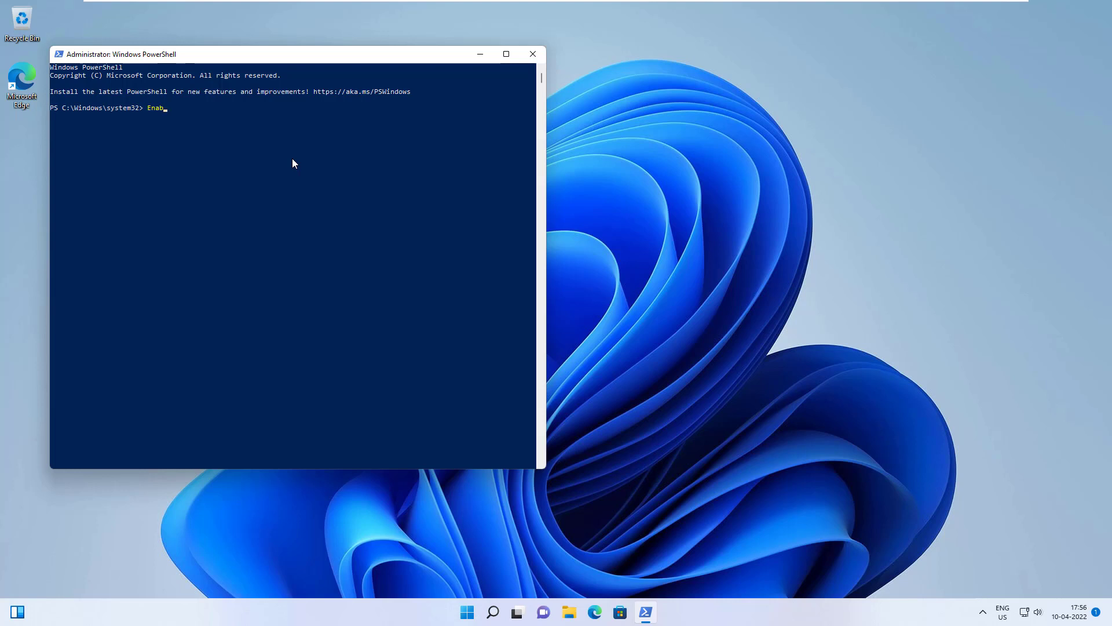
{"action": "key", "text": "Tab"}
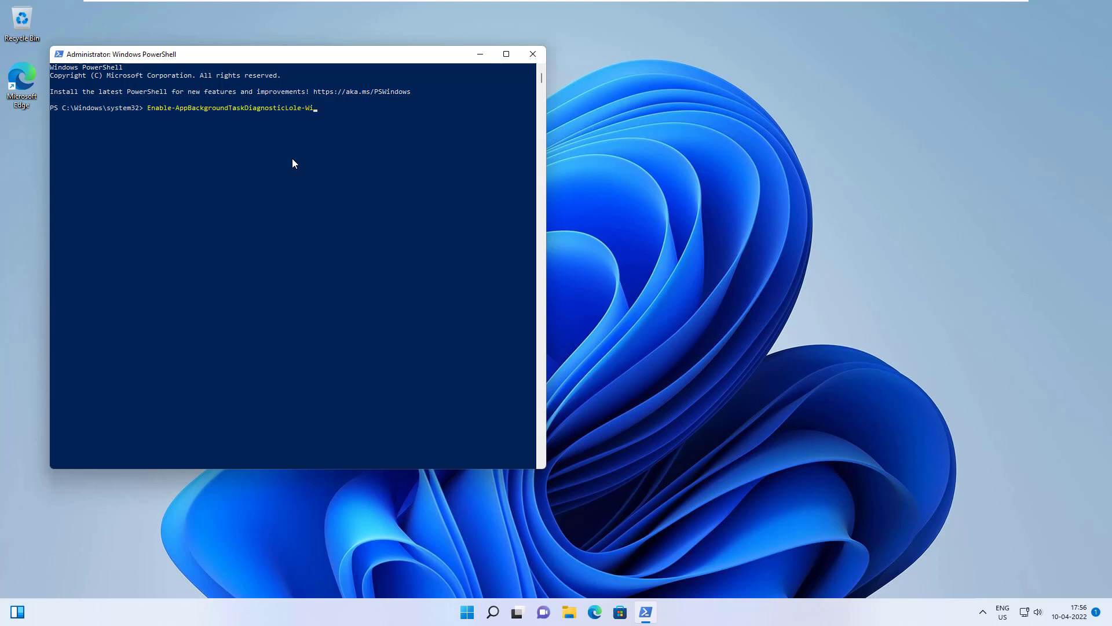
{"action": "key", "text": "BackSpace"}
{"action": "key", "text": "BackSpace"}
{"action": "key", "text": "BackSpace"}
{"action": "key", "text": "BackSpace"}
{"action": "key", "text": "BackSpace"}
{"action": "key", "text": "BackSpace"}
{"action": "key", "text": "BackSpace"}
{"action": "key", "text": "BackSpace"}
{"action": "key", "text": "BackSpace"}
{"action": "key", "text": "BackSpace"}
{"action": "key", "text": "BackSpace"}
{"action": "key", "text": "BackSpace"}
{"action": "key", "text": "BackSpace"}
{"action": "key", "text": "BackSpace"}
{"action": "key", "text": "BackSpace"}
{"action": "key", "text": "BackSpace"}
{"action": "key", "text": "BackSpace"}
{"action": "key", "text": "BackSpace"}
{"action": "key", "text": "BackSpace"}
{"action": "key", "text": "BackSpace"}
{"action": "key", "text": "BackSpace"}
{"action": "key", "text": "BackSpace"}
{"action": "key", "text": "BackSpace"}
{"action": "key", "text": "BackSpace"}
{"action": "key", "text": "BackSpace"}
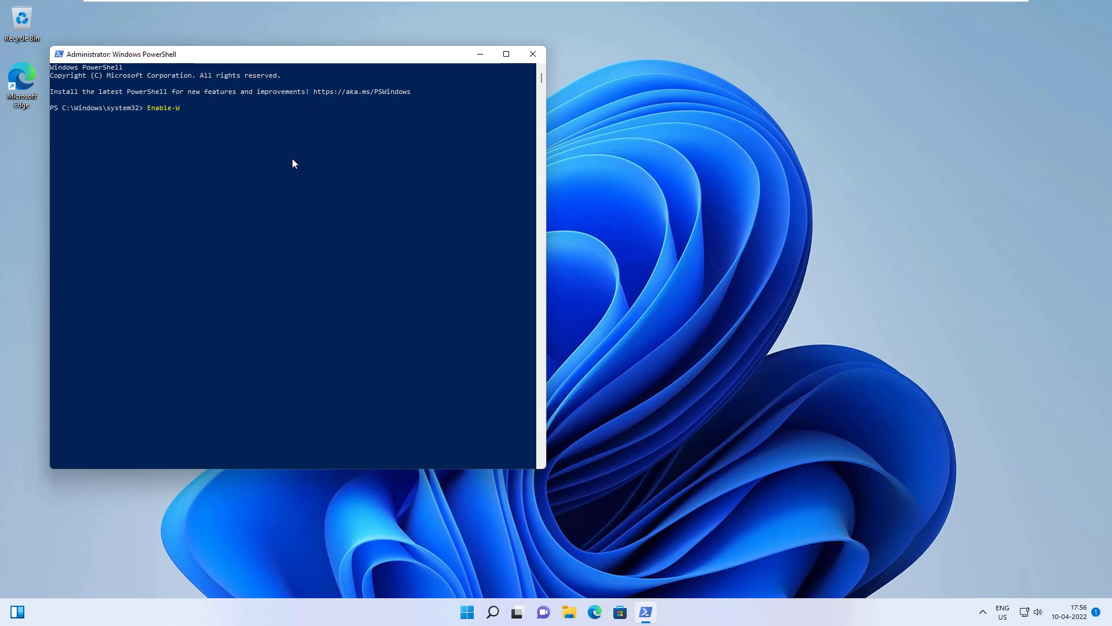
{"action": "type", "text": "Wi"}
{"action": "key", "text": "Tab"}
{"action": "key", "text": "Tab"}
{"action": "key", "text": "Tab"}
{"action": "key", "text": "Tab"}
{"action": "type", "text": "-On"}
{"action": "key", "text": "Tab"}
{"action": "type", "text": "-Feature"}
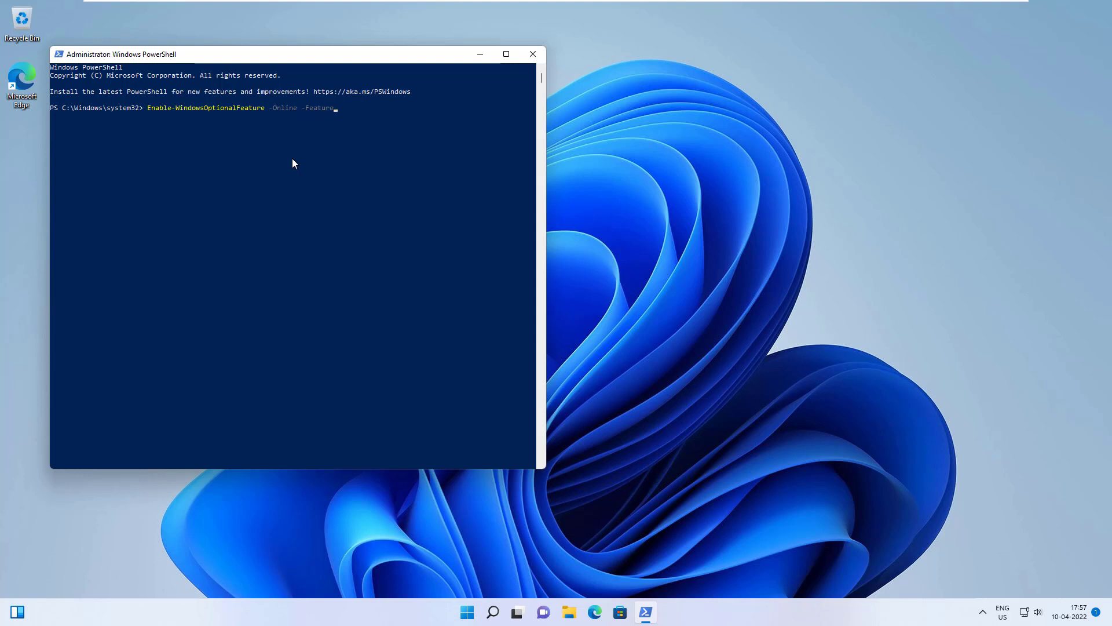
{"action": "type", "text": "Name"}
{"action": "type", "text": "Microsoft-Hyper-V - All"}
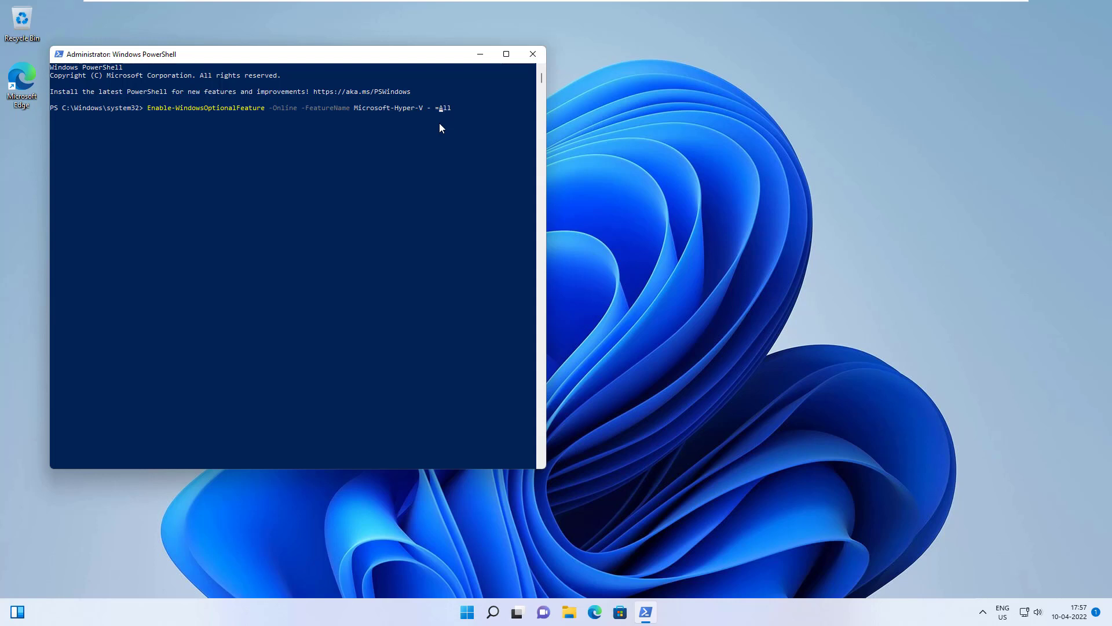
{"action": "type", "text": "="}
{"action": "left_click", "coordinate": [462, 107]}
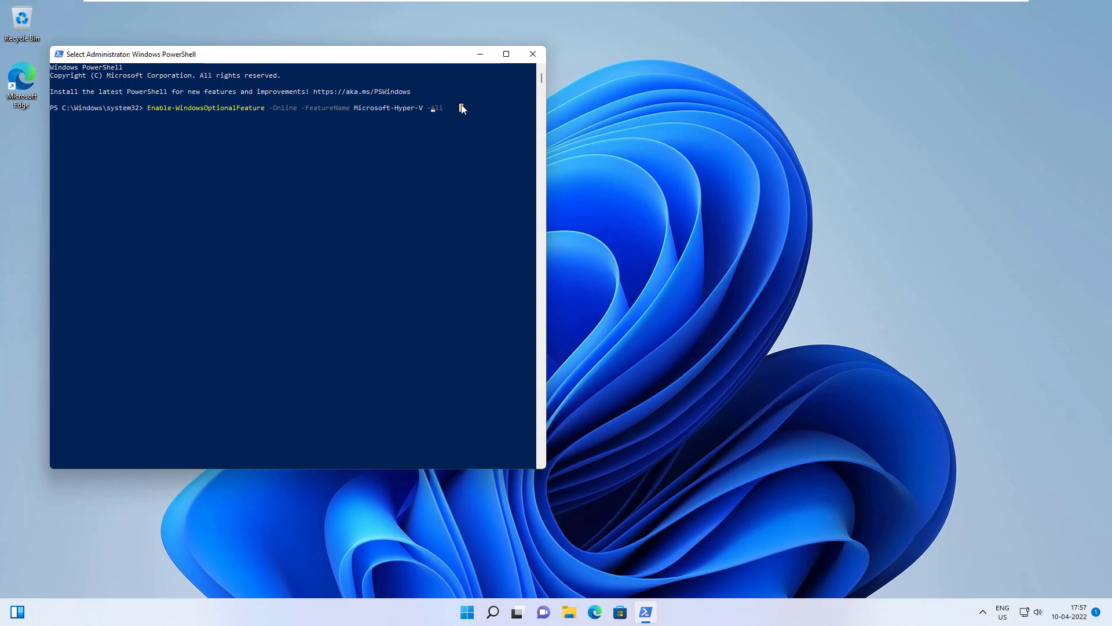
- Leave console selection mode so the Hyper-V enable command, ending in -All, can run
{"action": "key", "text": "Escape"}
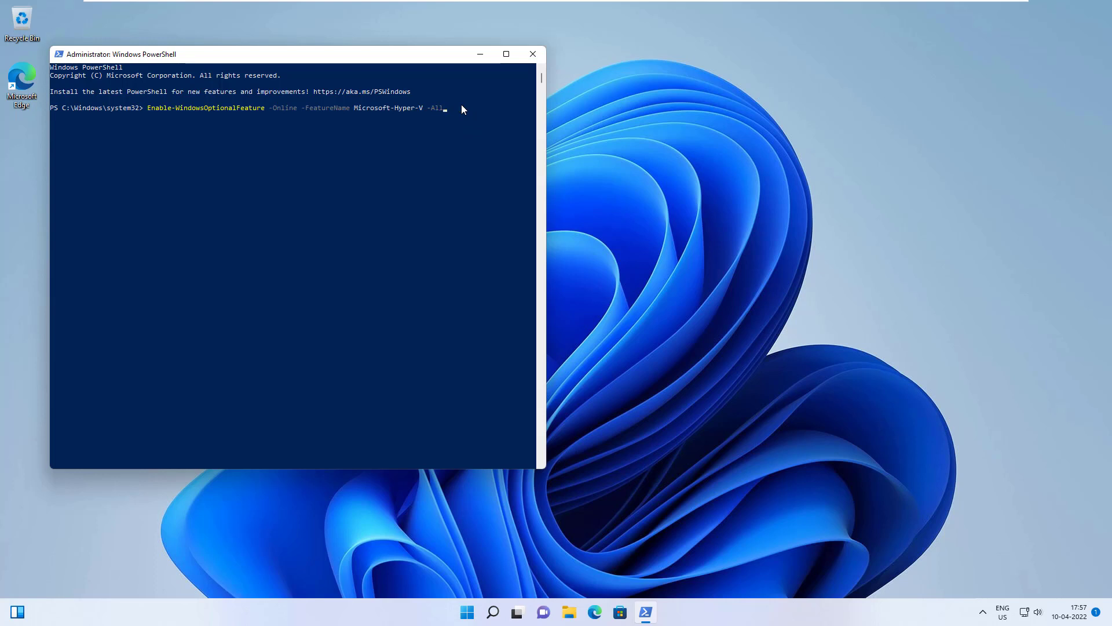